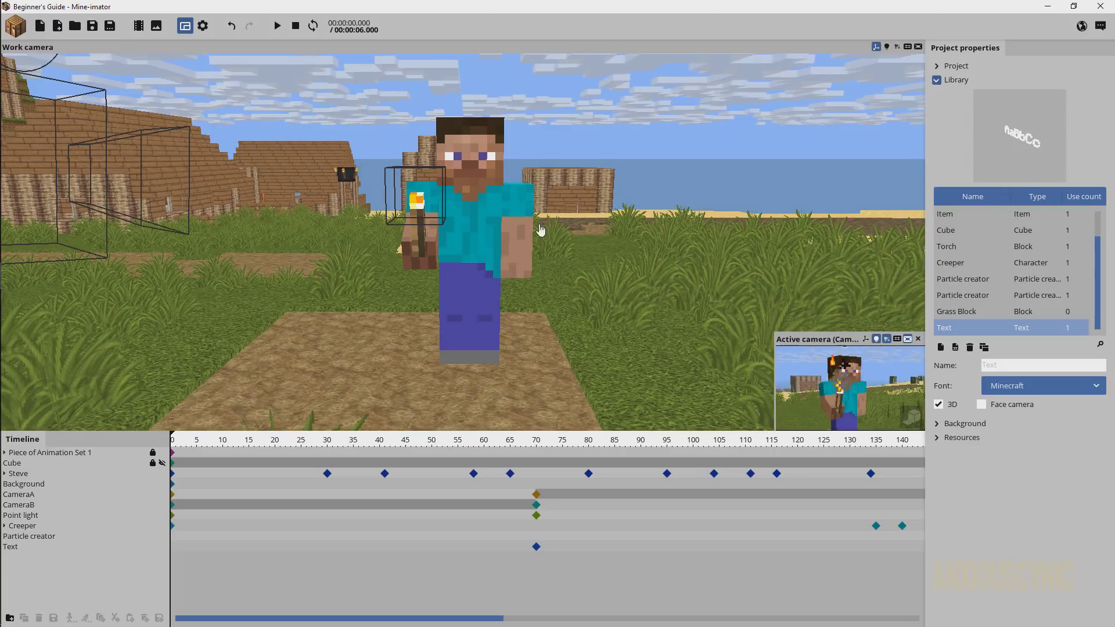
Step: Create a new Audio track in the Beginner's Guide project from the logo menu
{"action": "left_click", "coordinate": [17, 29]}
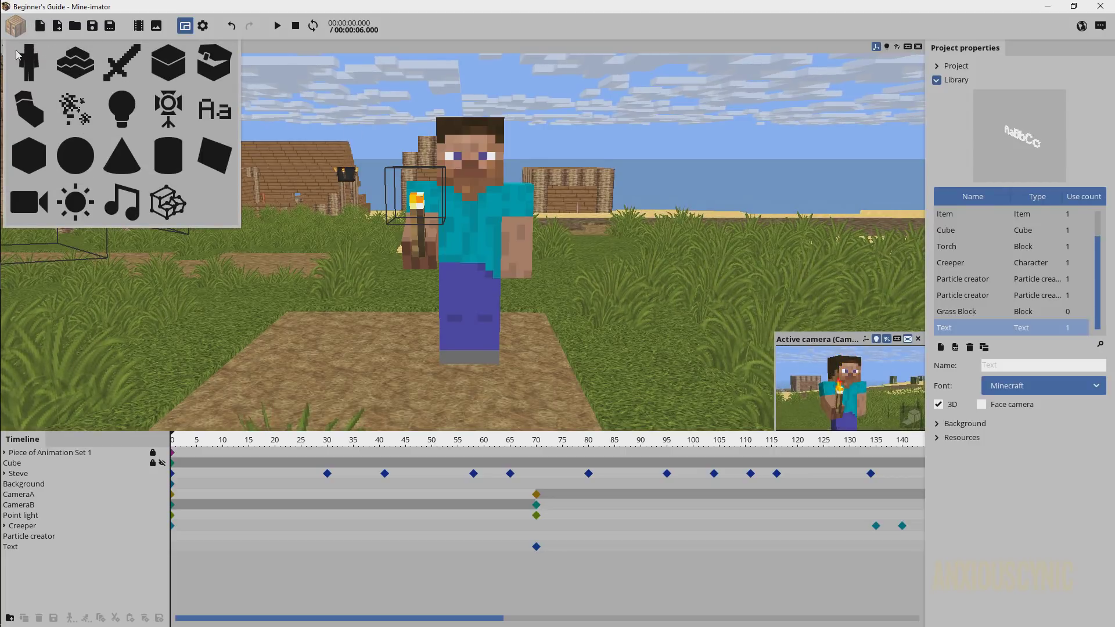
{"action": "left_click", "coordinate": [128, 204]}
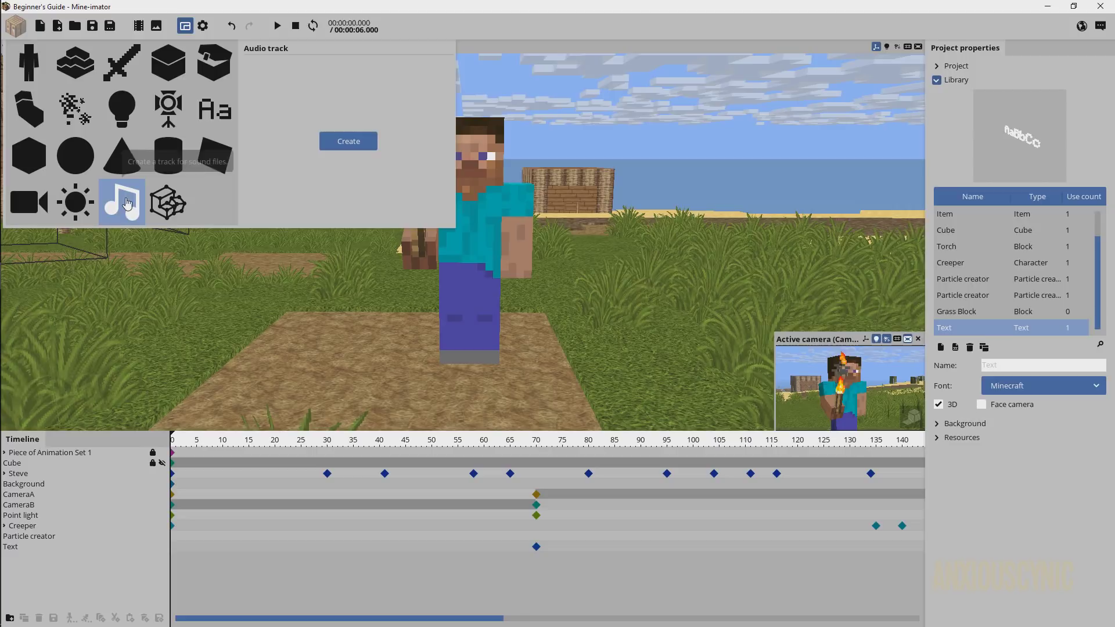
{"action": "left_click", "coordinate": [344, 145]}
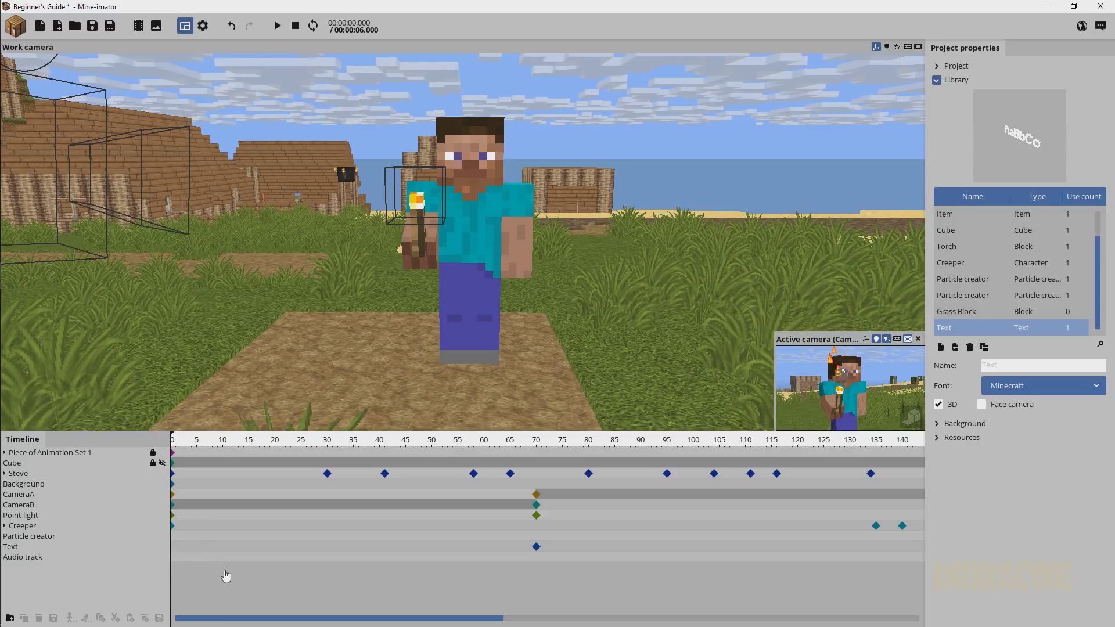
Step: Select the Audio track at frame 0, check the Sound list, and start Add sound
{"action": "left_click", "coordinate": [175, 558]}
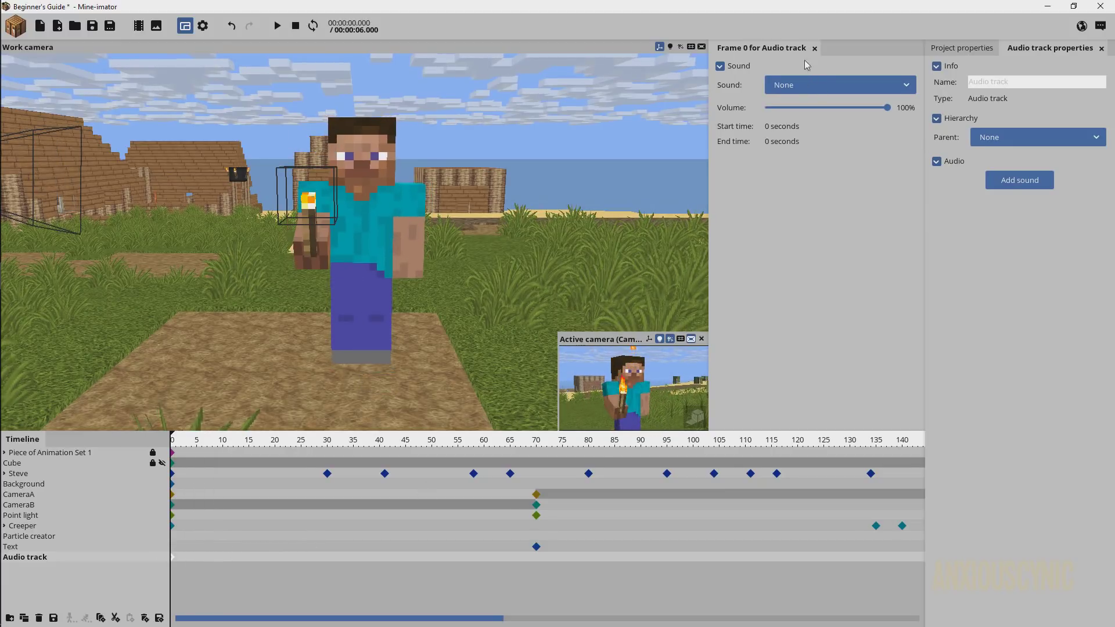
{"action": "left_click", "coordinate": [804, 86]}
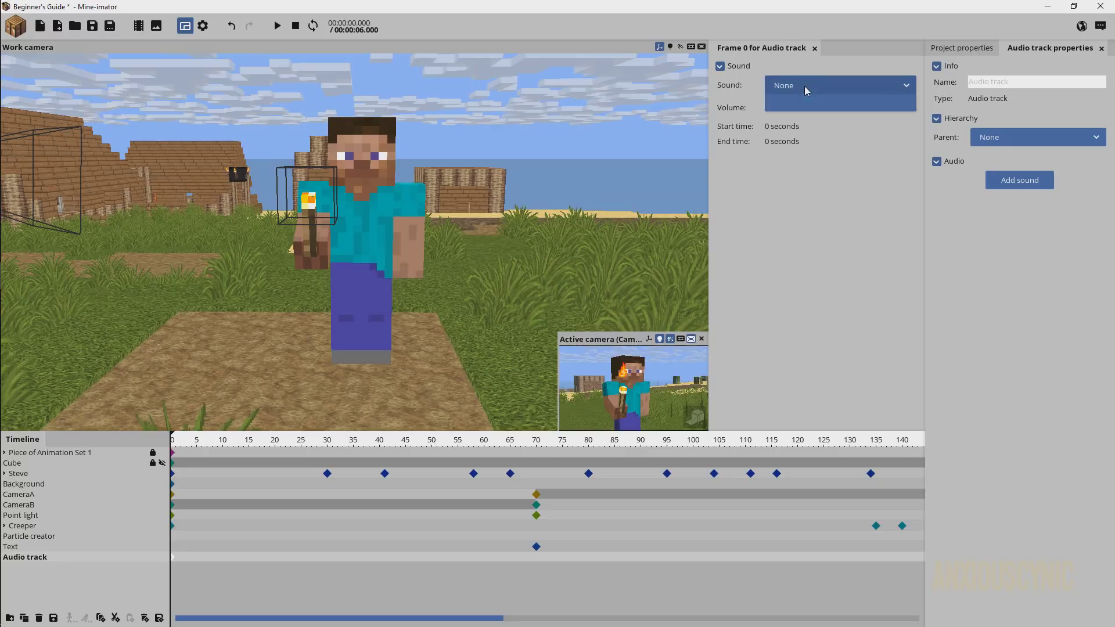
{"action": "left_click", "coordinate": [824, 273]}
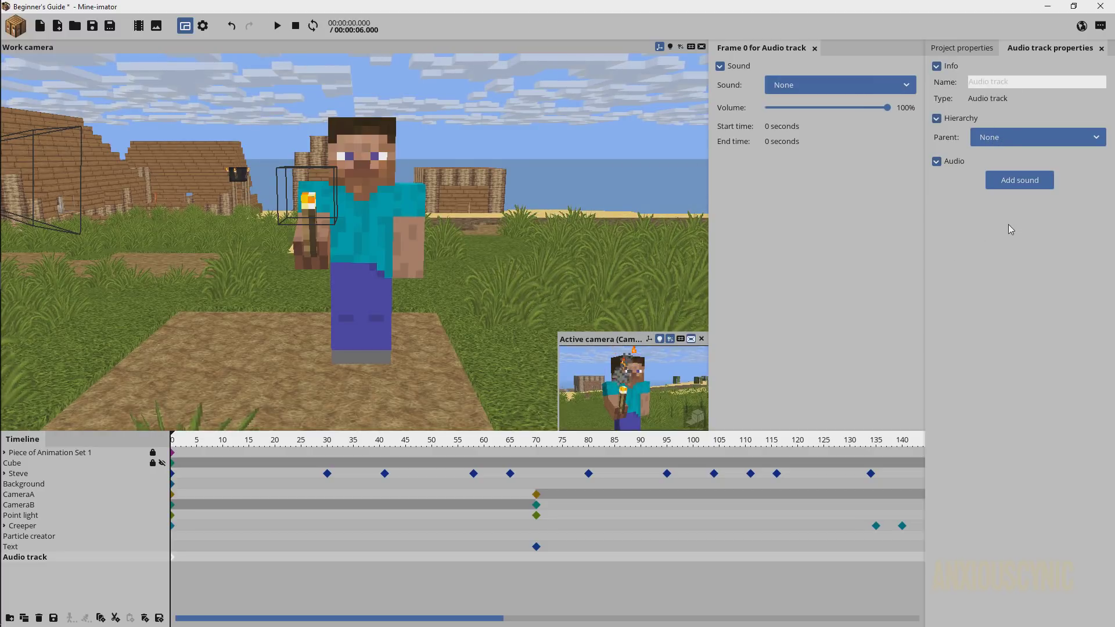
{"action": "left_click", "coordinate": [1021, 182]}
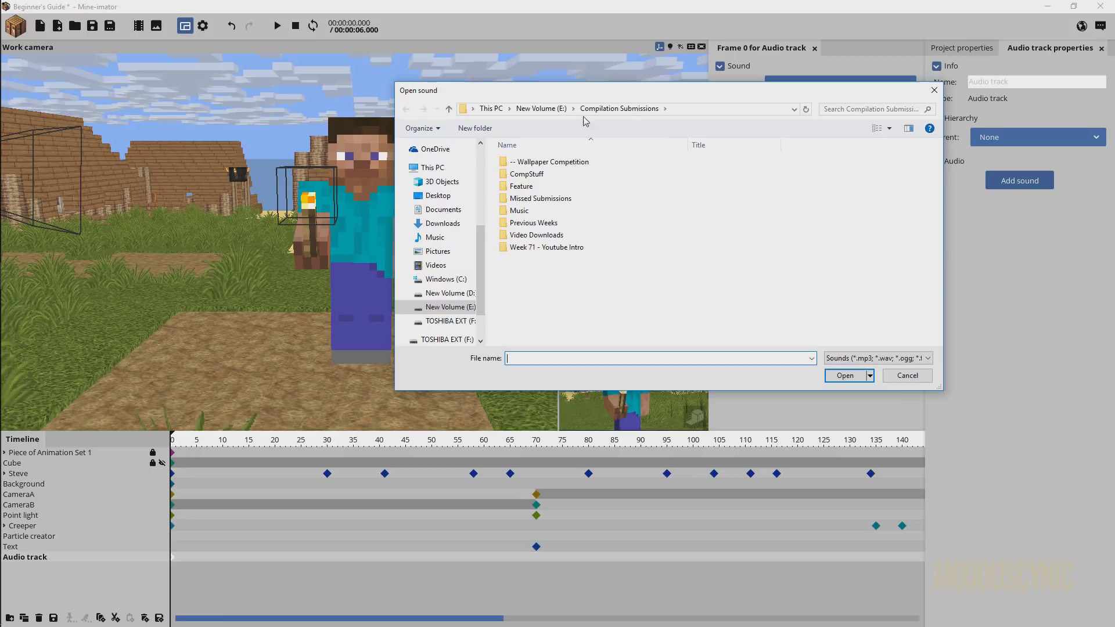
Step: Dismiss the Open sound file dialog with Escape
{"action": "key", "text": "Escape"}
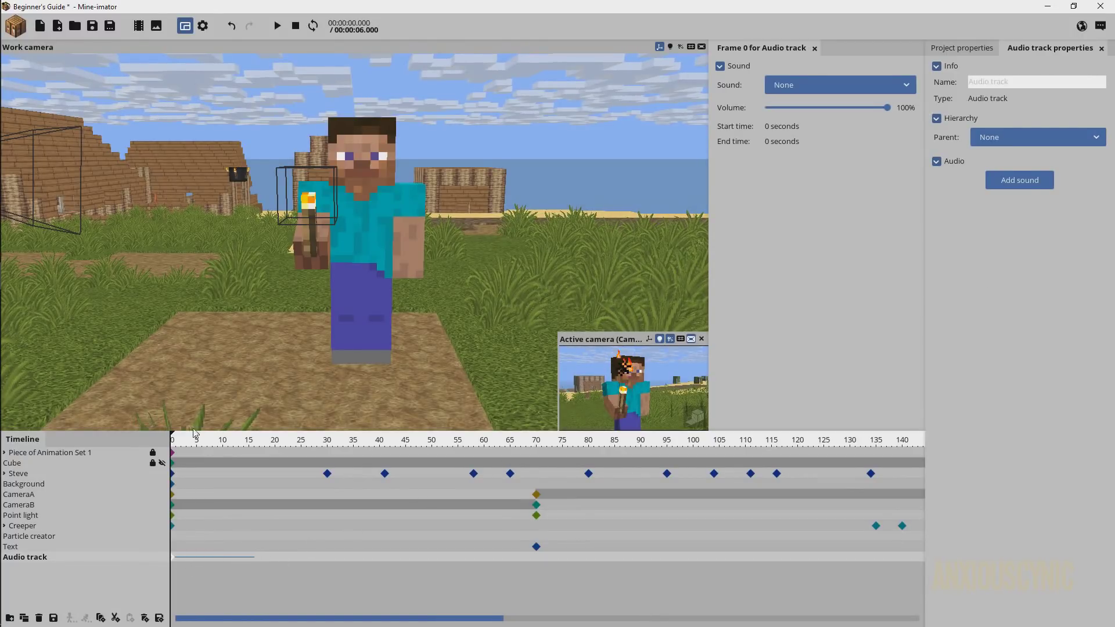
Step: Preview the walk animation and assign grass1 as the Audio track's sound
{"action": "left_click_drag", "start_coordinate": [181, 448], "coordinate": [167, 450]}
{"action": "key", "text": "space"}
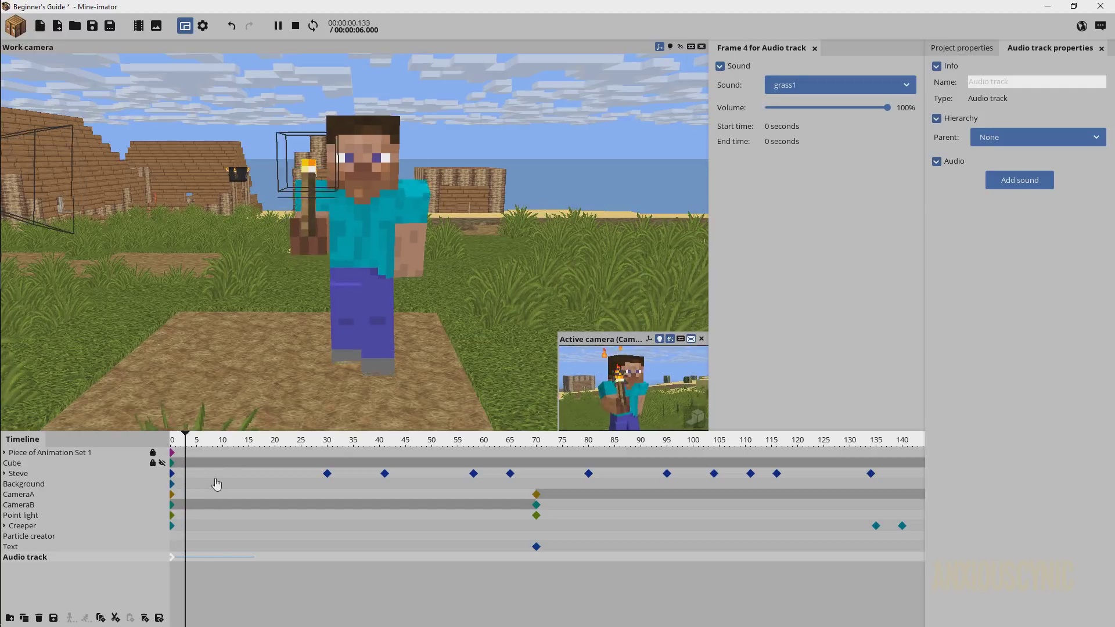
{"action": "key", "text": "space"}
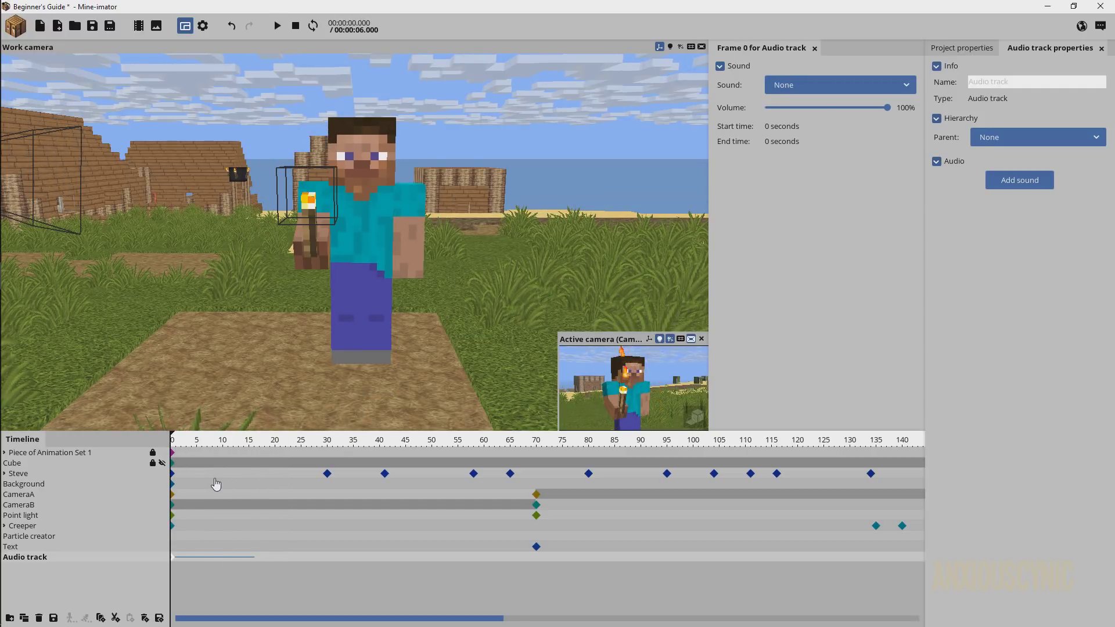
{"action": "key", "text": "space"}
{"action": "key", "text": "space"}
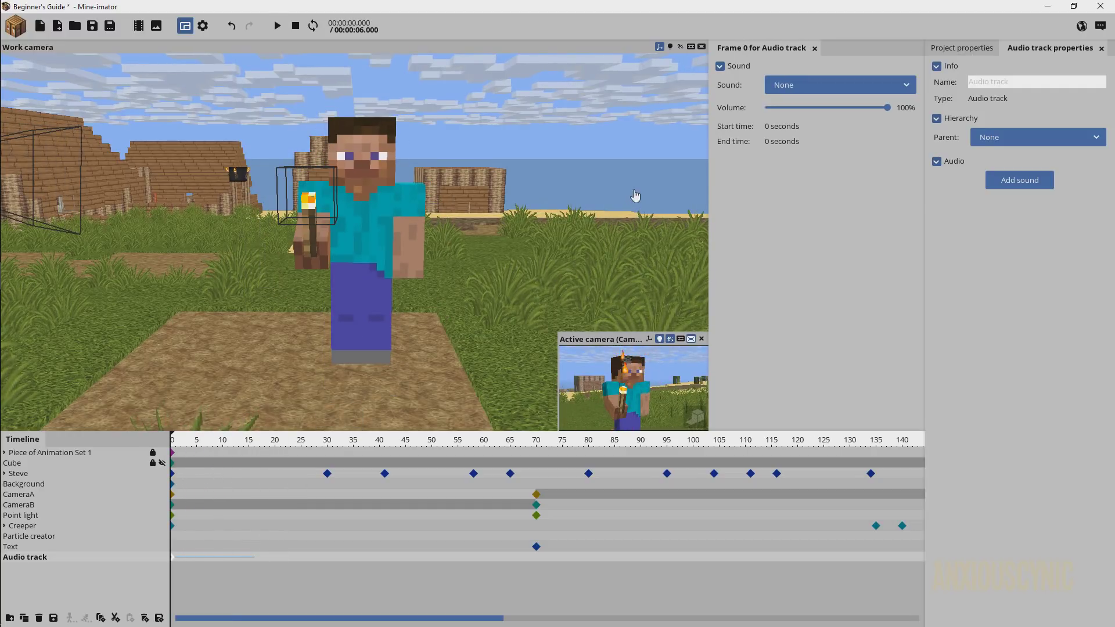
{"action": "left_click", "coordinate": [777, 89]}
{"action": "left_click", "coordinate": [796, 121]}
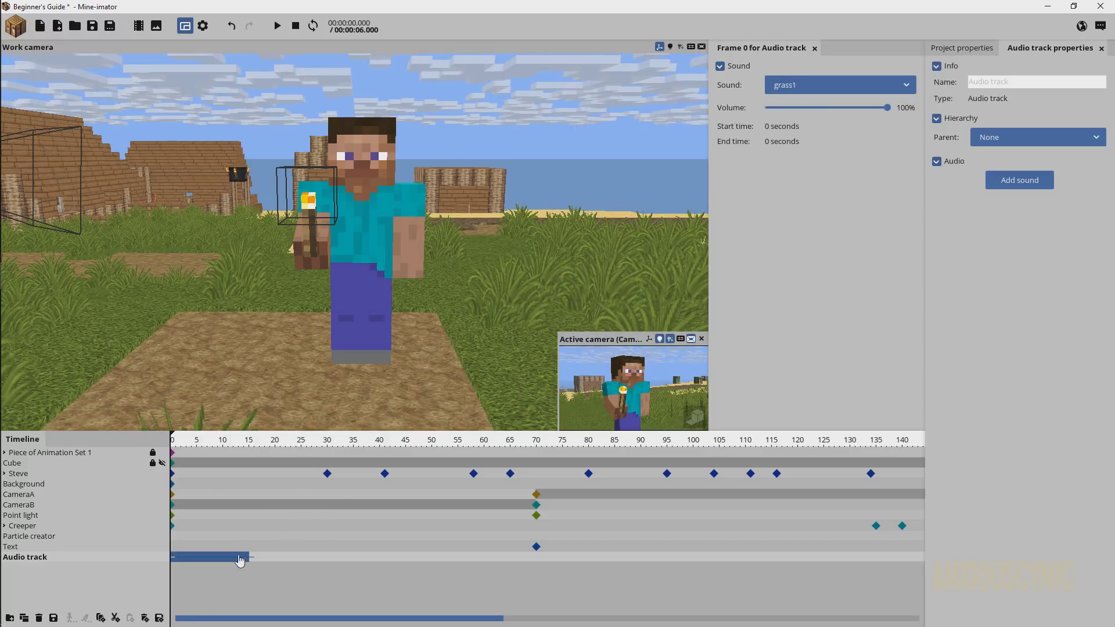
{"action": "key", "text": "space"}
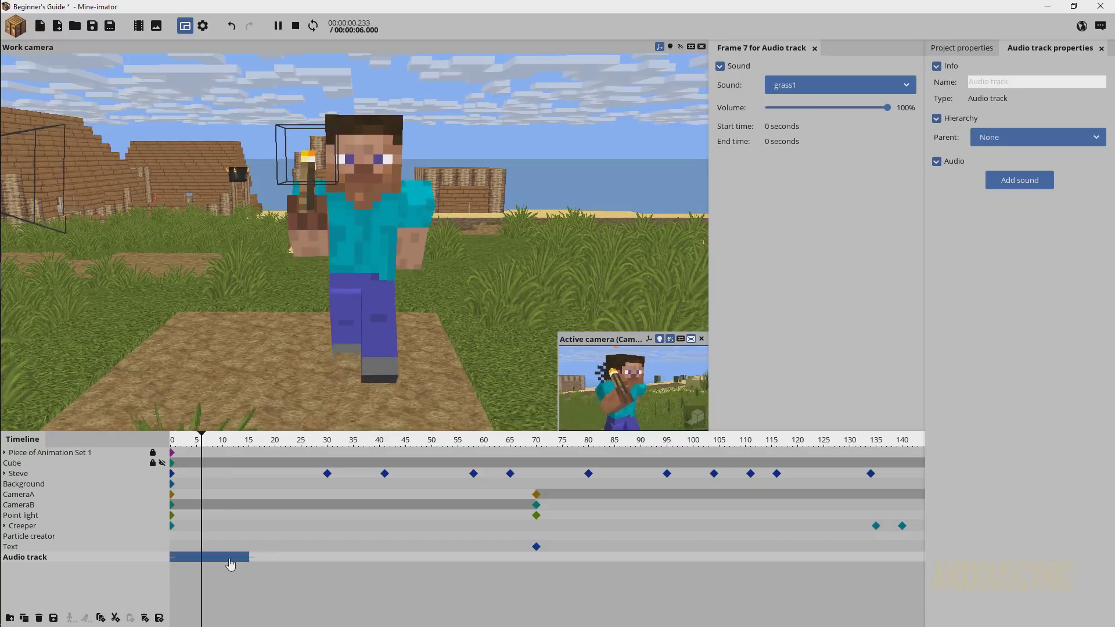
{"action": "left_click", "coordinate": [228, 586]}
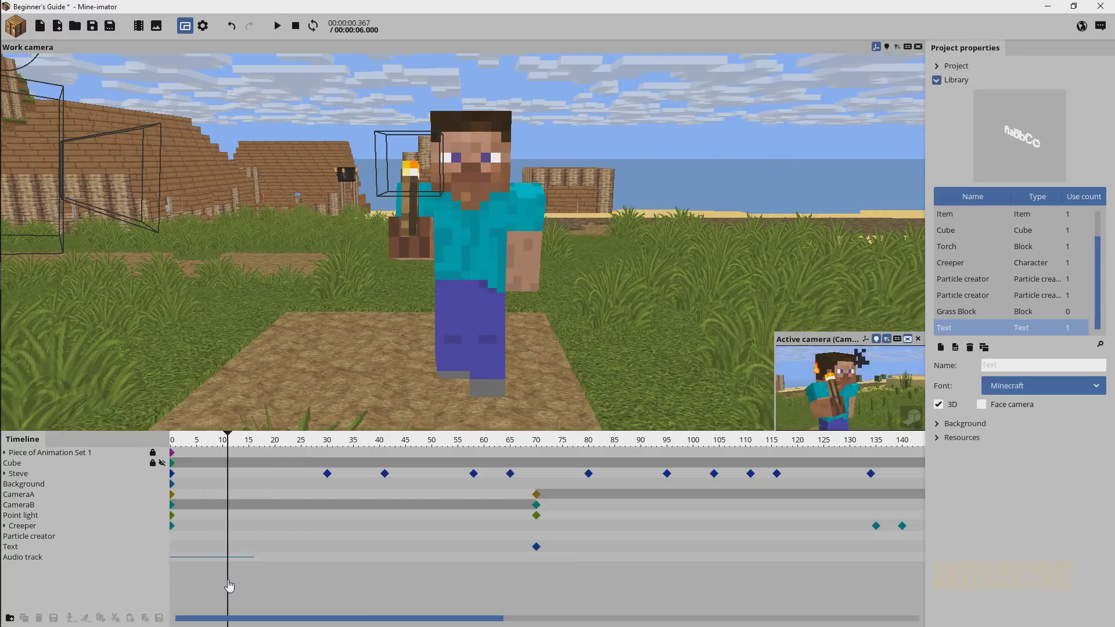
Step: Drag the grass1 clip later to about frames 15–30 to match Steve's first step
{"action": "left_click", "coordinate": [176, 558]}
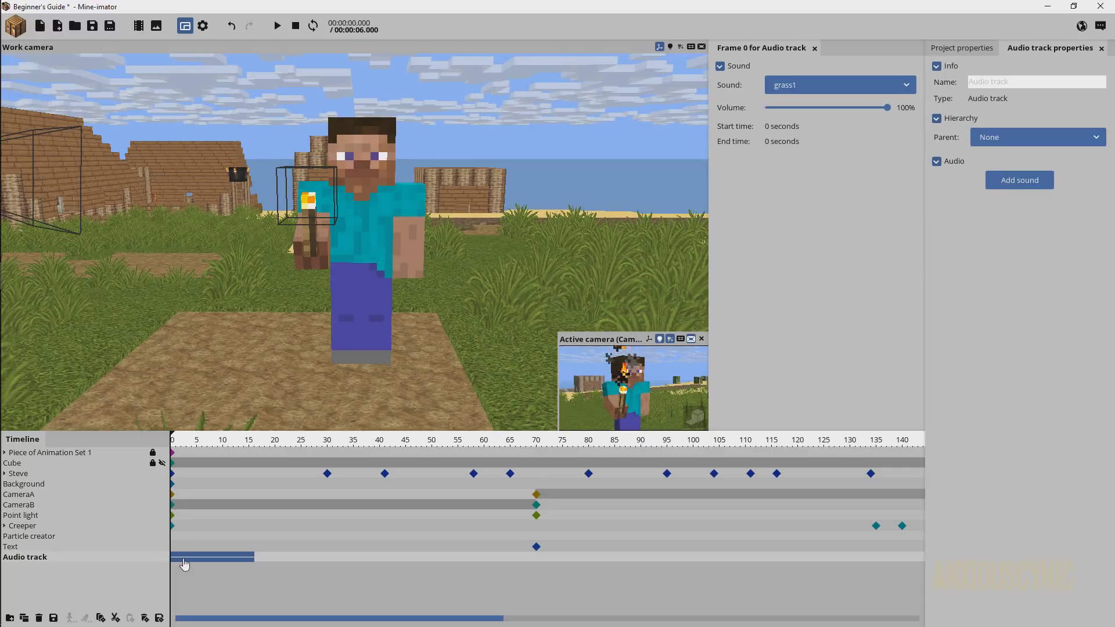
{"action": "left_click_drag", "start_coordinate": [185, 557], "coordinate": [291, 566]}
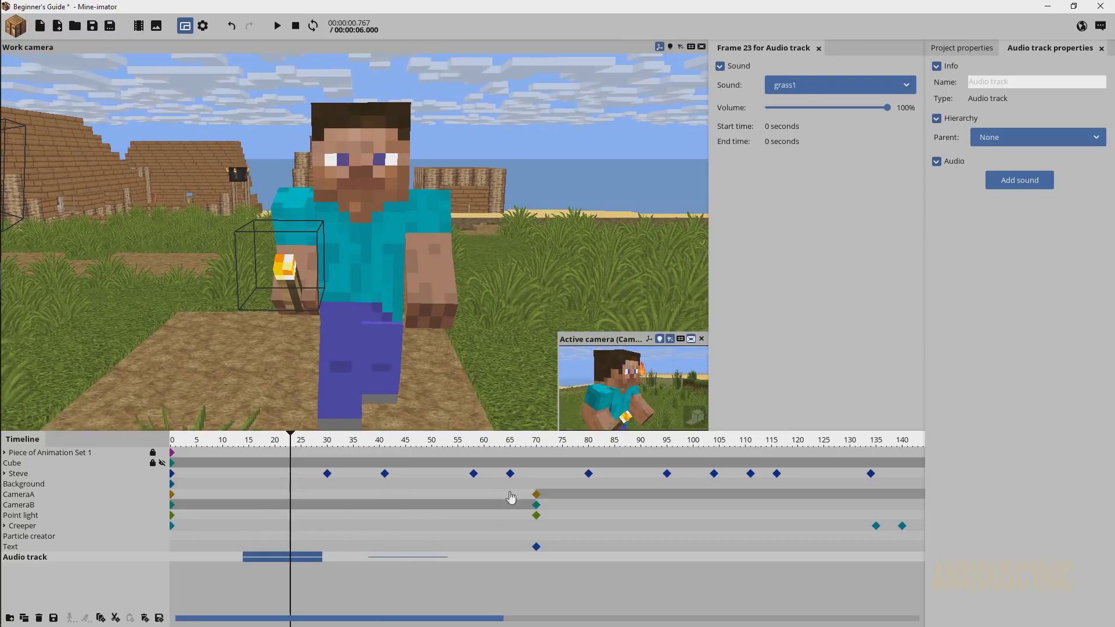
{"action": "left_click", "coordinate": [396, 561]}
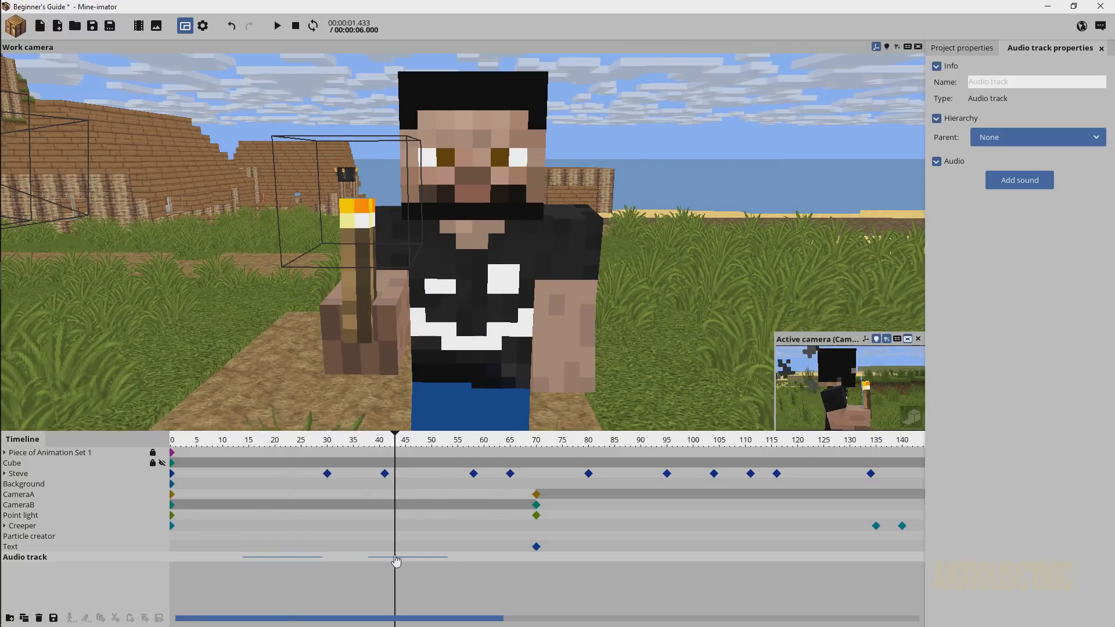
{"action": "left_click", "coordinate": [396, 560]}
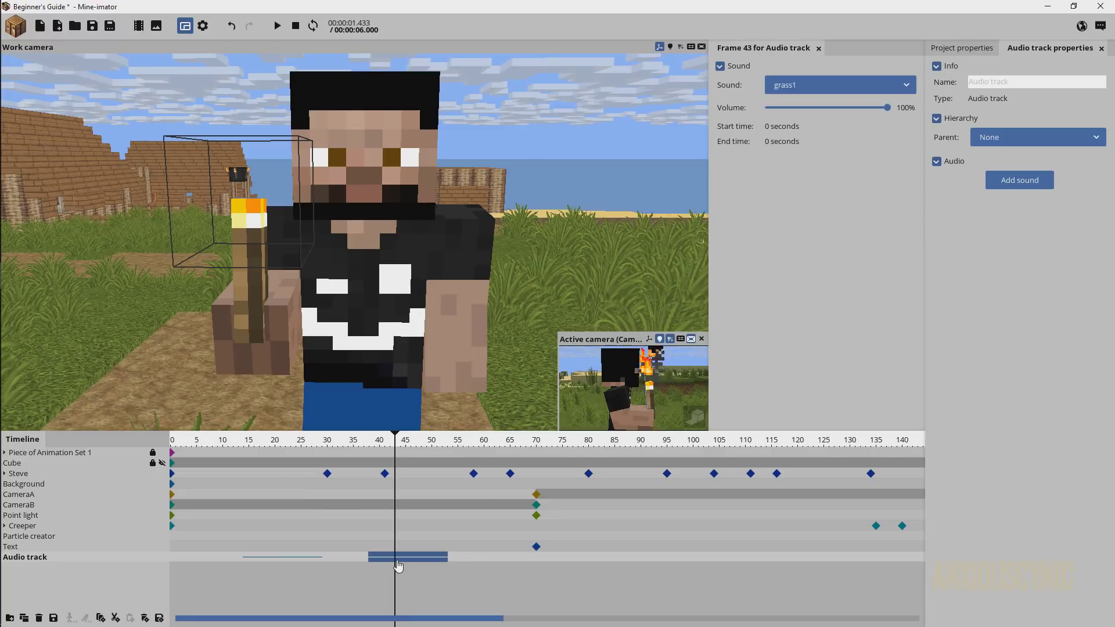
{"action": "left_click", "coordinate": [391, 561]}
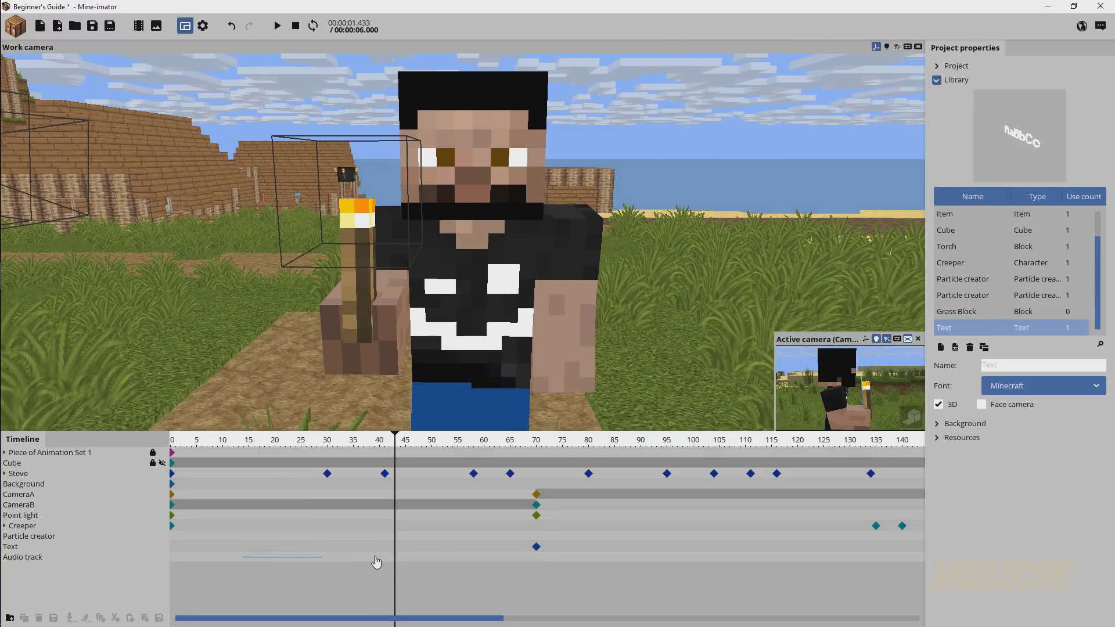
Step: Shift the second step clip slightly later and import another grass sound file
{"action": "left_click_drag", "start_coordinate": [378, 561], "coordinate": [432, 560]}
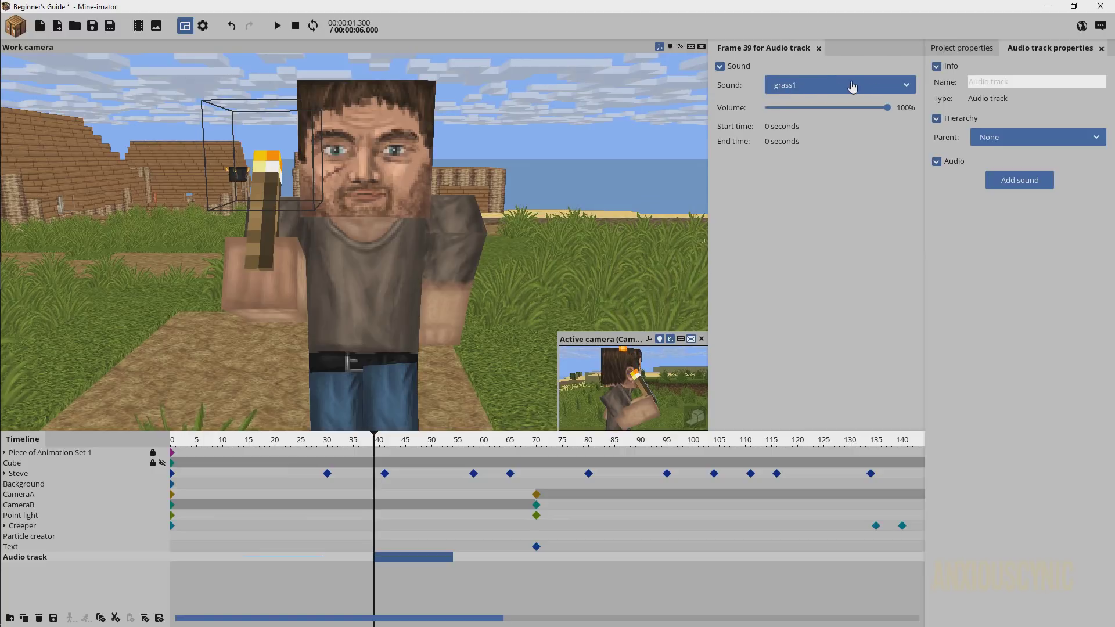
{"action": "left_click", "coordinate": [1000, 182]}
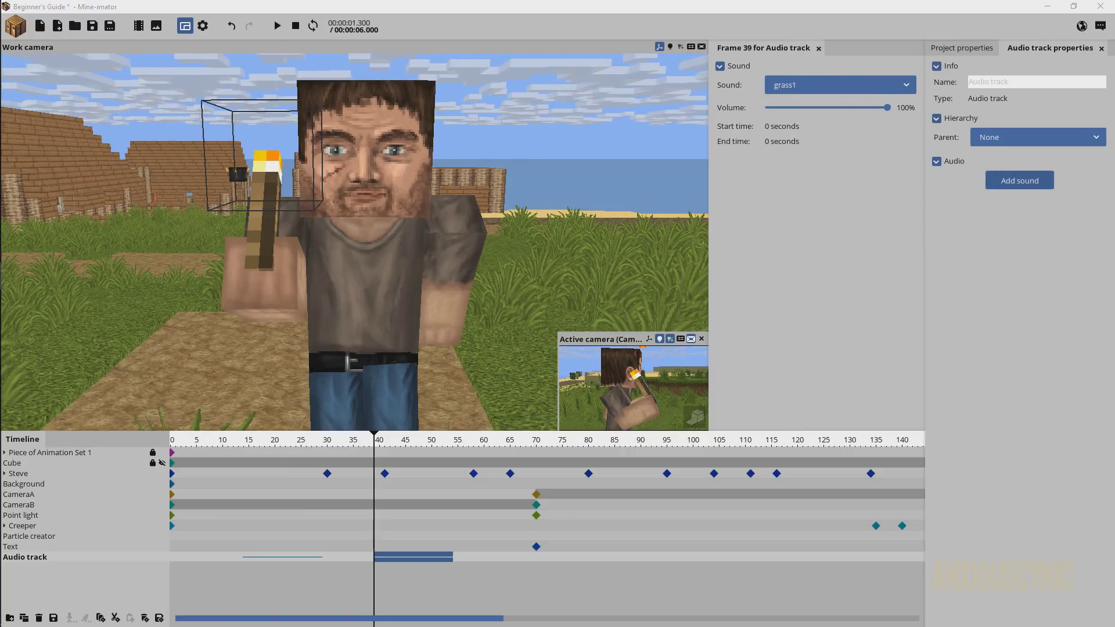
{"action": "key", "text": "Return"}
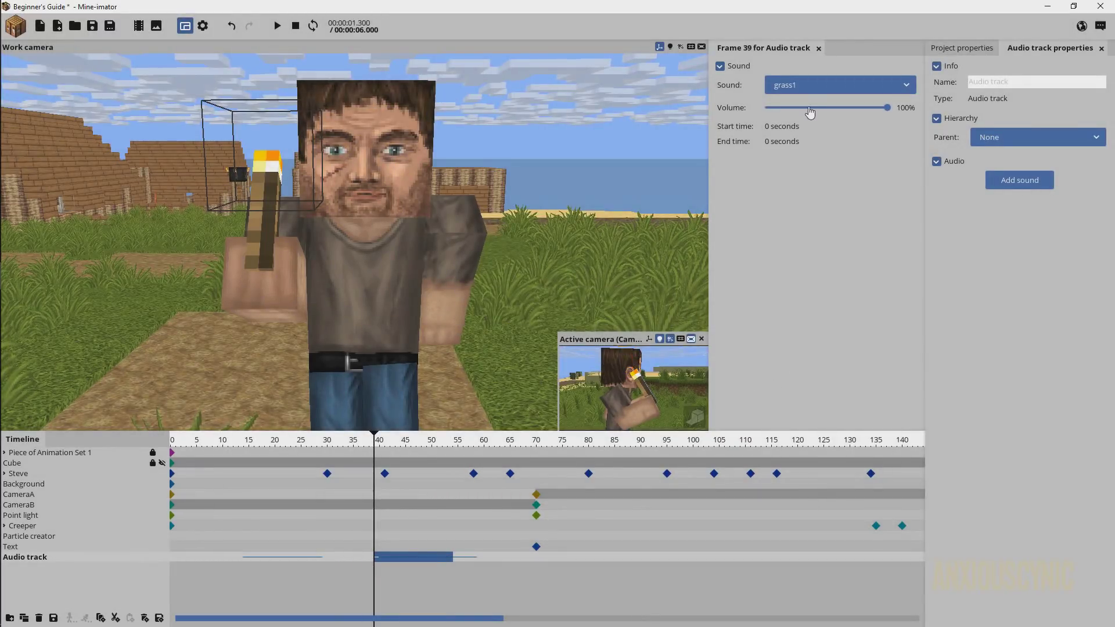
Step: Delete the extra grass1 clip and move the grass2 clip to start near frame 35
{"action": "left_click", "coordinate": [462, 559]}
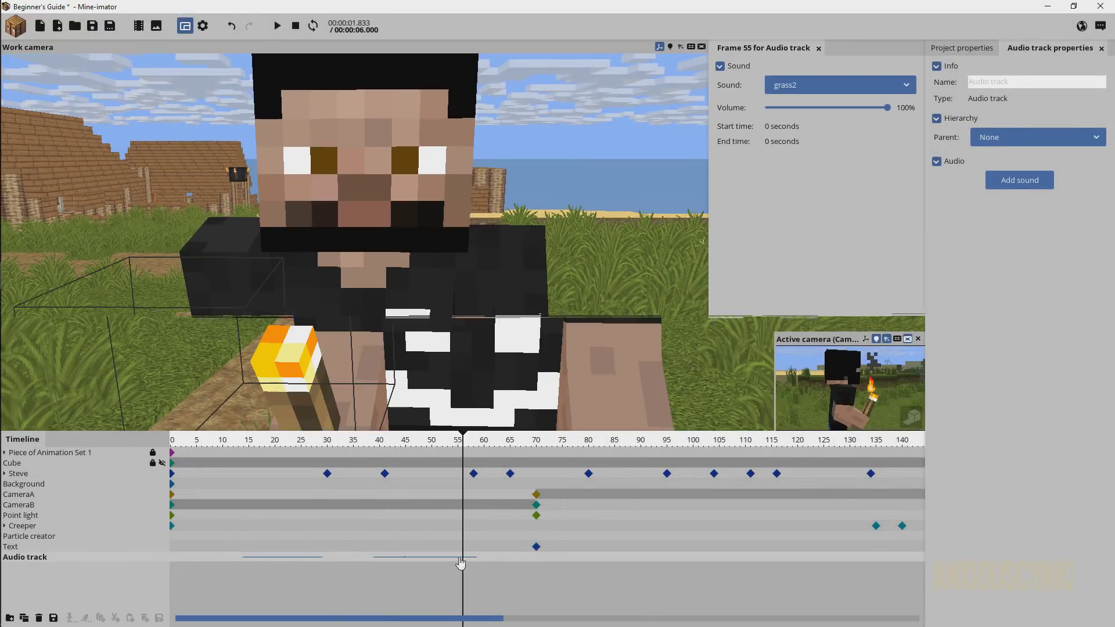
{"action": "key", "text": "space"}
{"action": "key", "text": "space"}
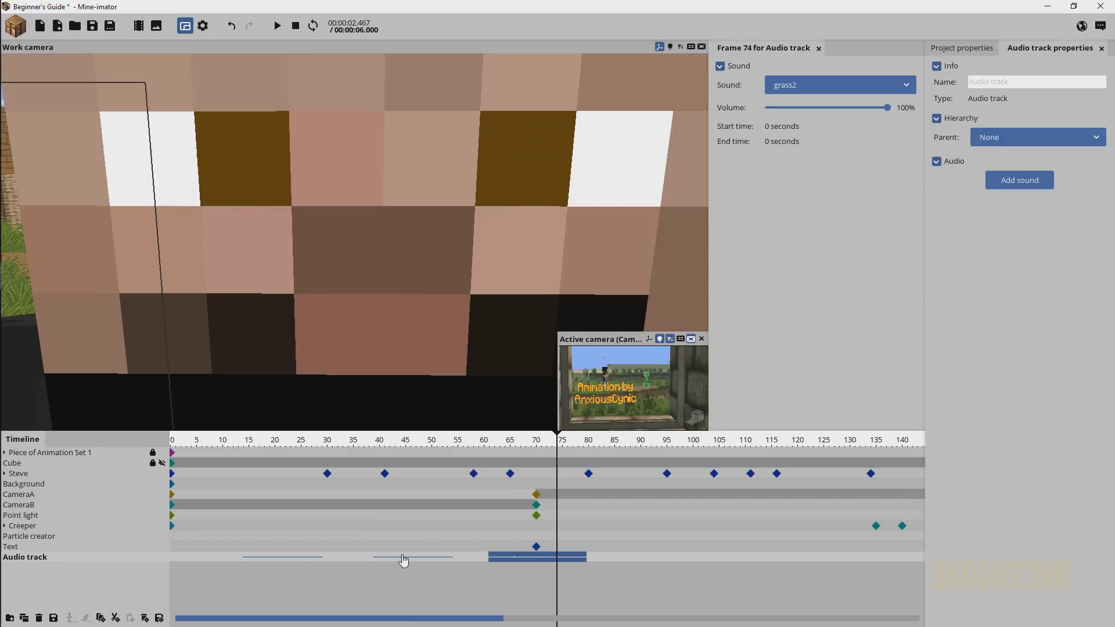
{"action": "left_click", "coordinate": [404, 559]}
{"action": "left_click", "coordinate": [414, 559]}
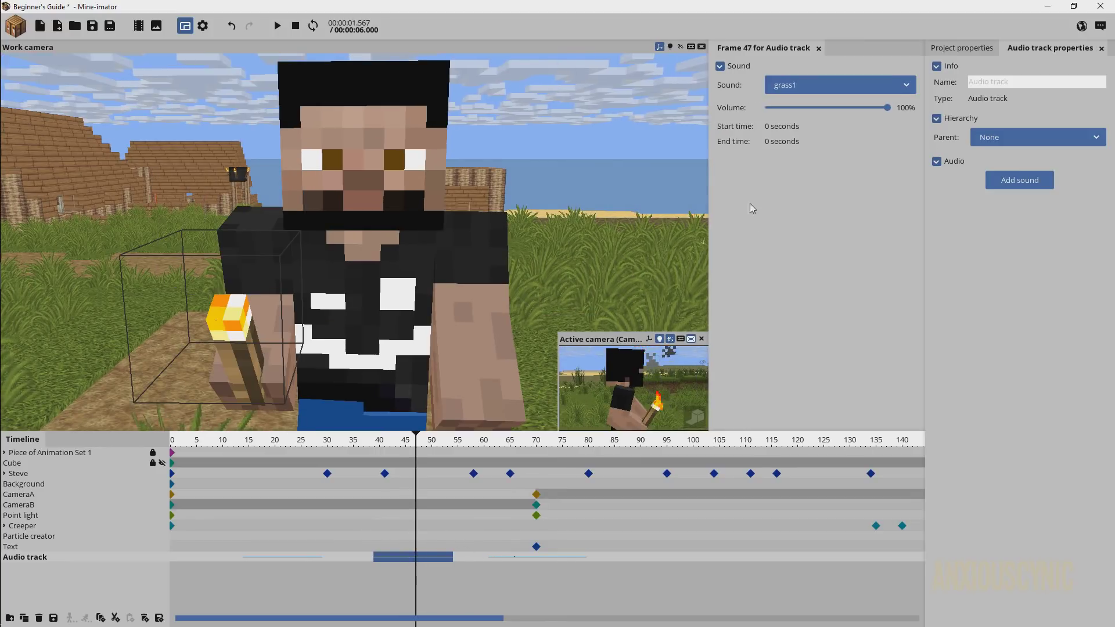
{"action": "left_click", "coordinate": [522, 559]}
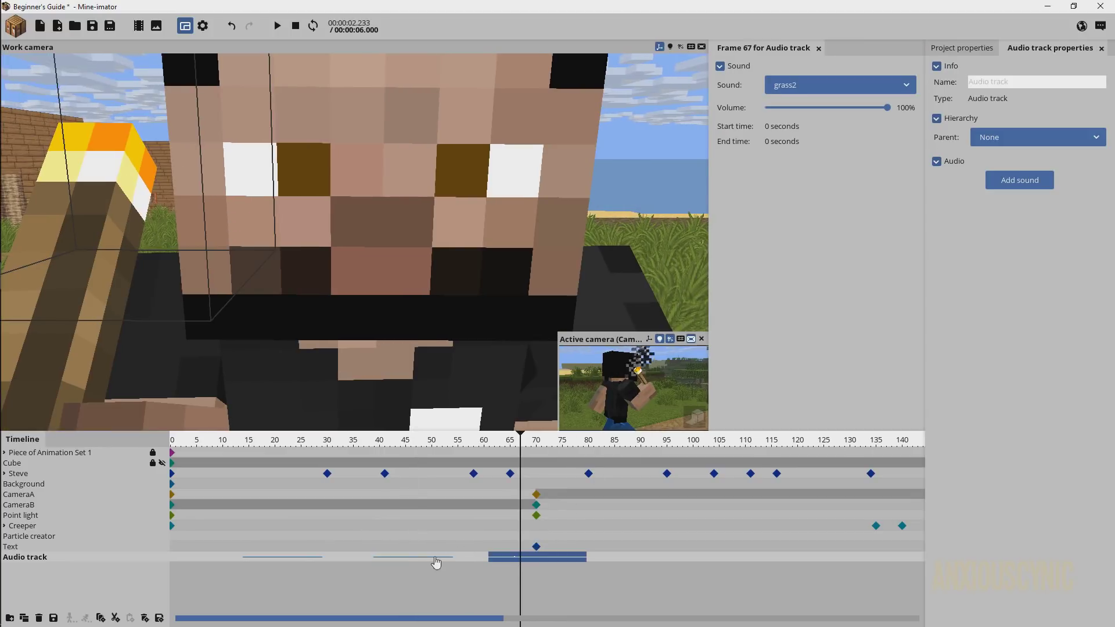
{"action": "left_click", "coordinate": [428, 558]}
{"action": "key", "text": "Delete"}
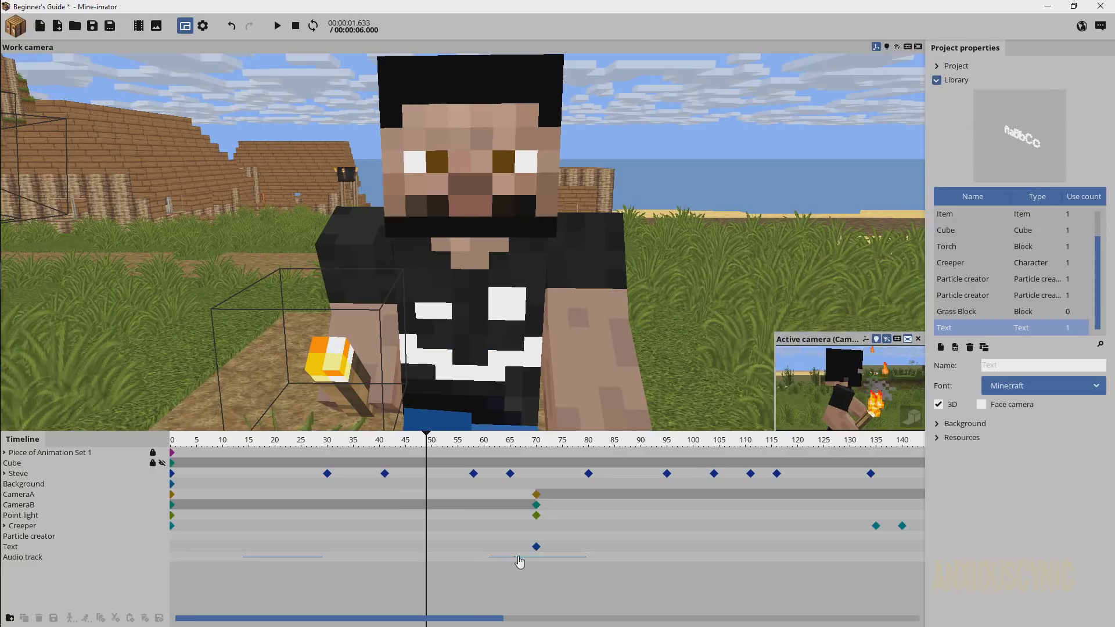
{"action": "left_click_drag", "start_coordinate": [520, 559], "coordinate": [384, 559]}
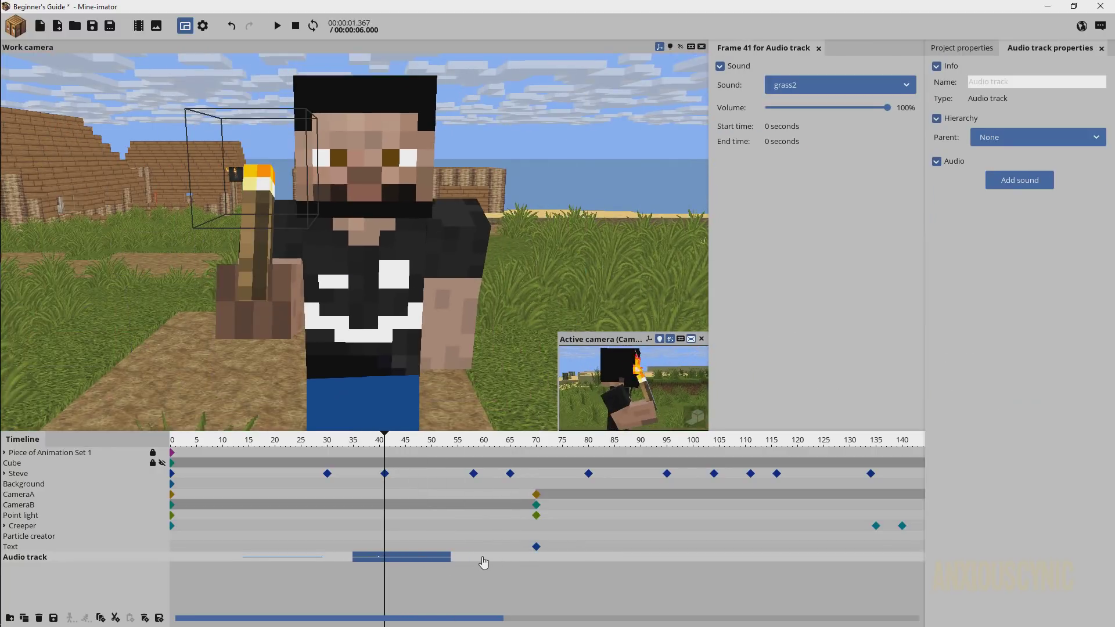
Step: Add step sounds at frames 60 and 83, set the frame-83 clip to grass1, and play
{"action": "left_click", "coordinate": [484, 562]}
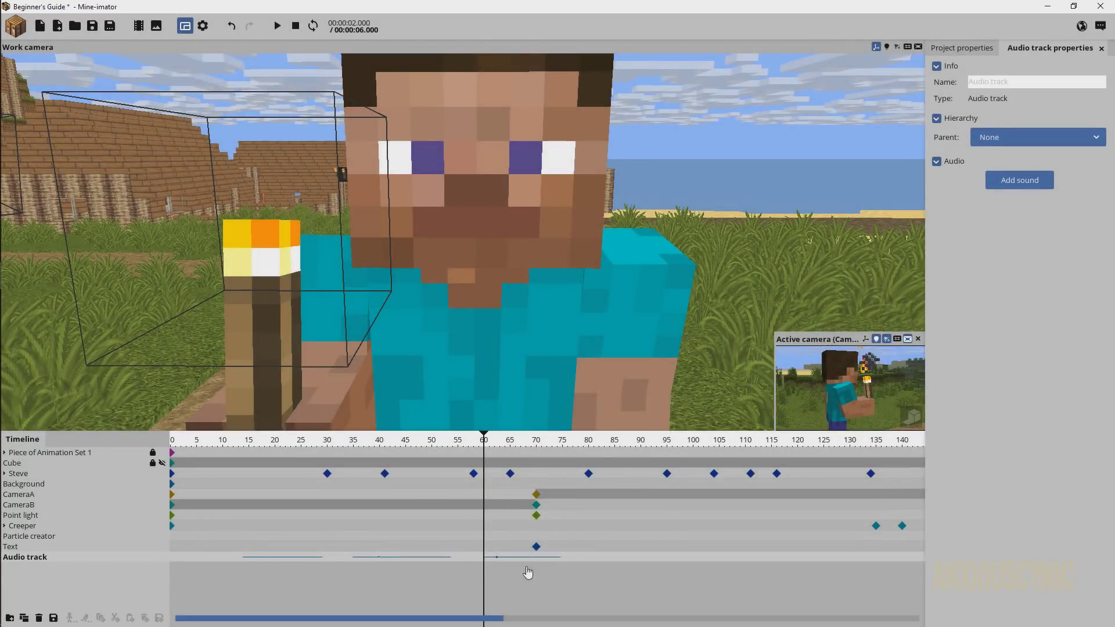
{"action": "left_click", "coordinate": [505, 558]}
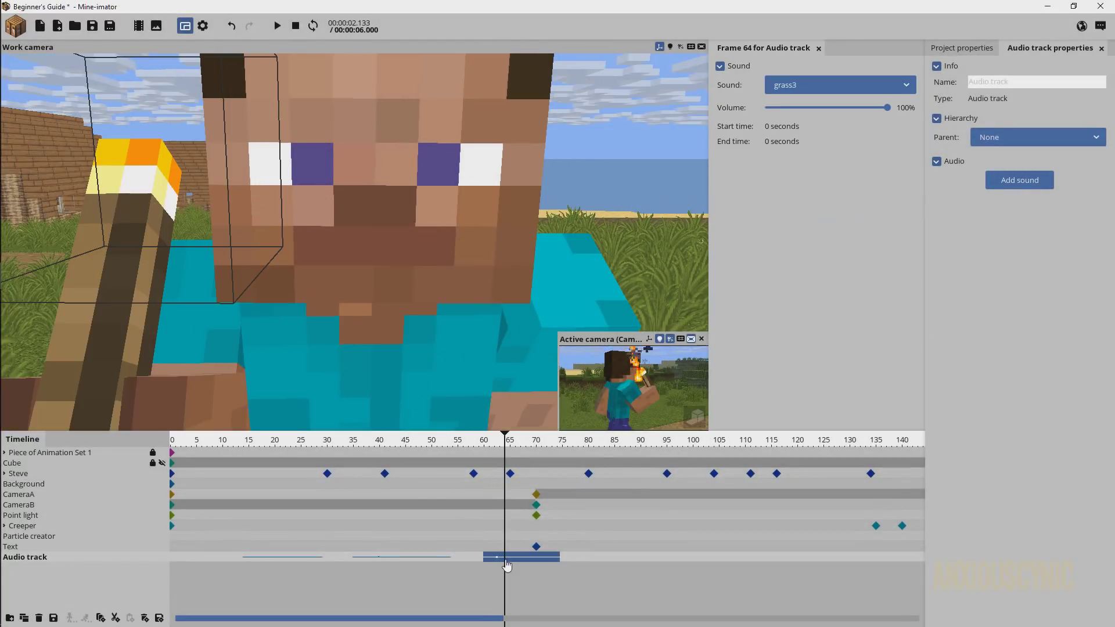
{"action": "left_click", "coordinate": [604, 564]}
{"action": "left_click", "coordinate": [784, 88]}
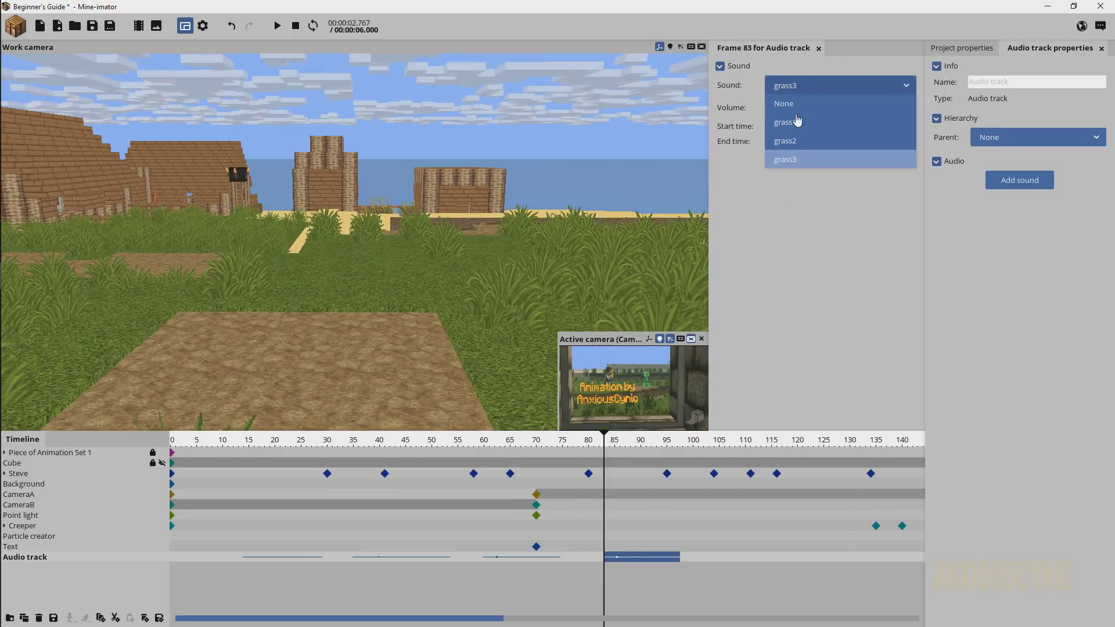
{"action": "left_click", "coordinate": [788, 122]}
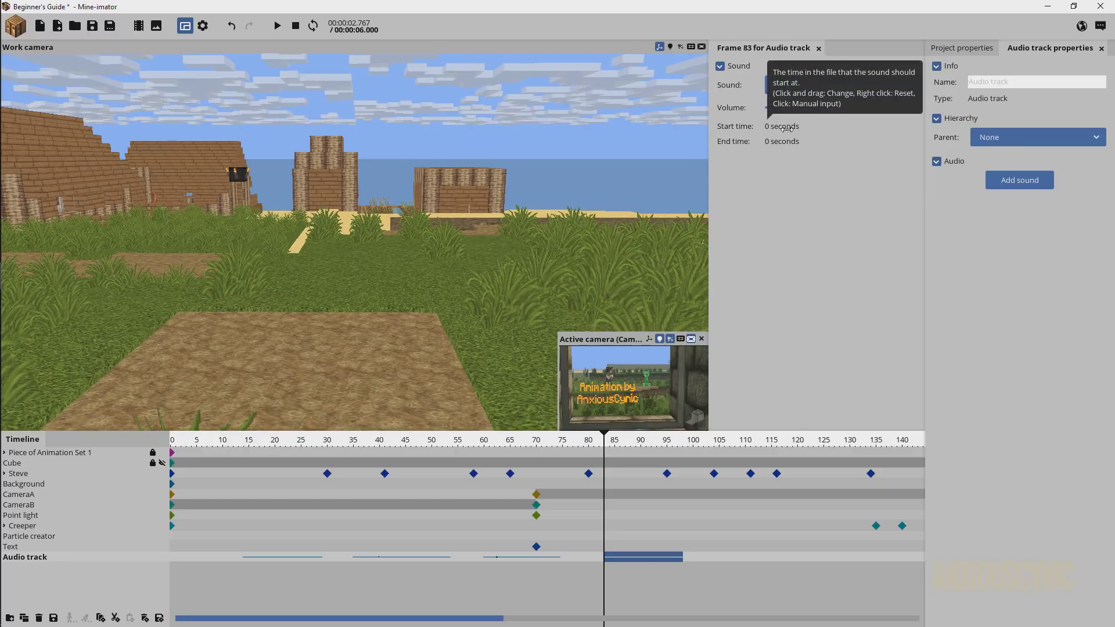
{"action": "left_click", "coordinate": [218, 448]}
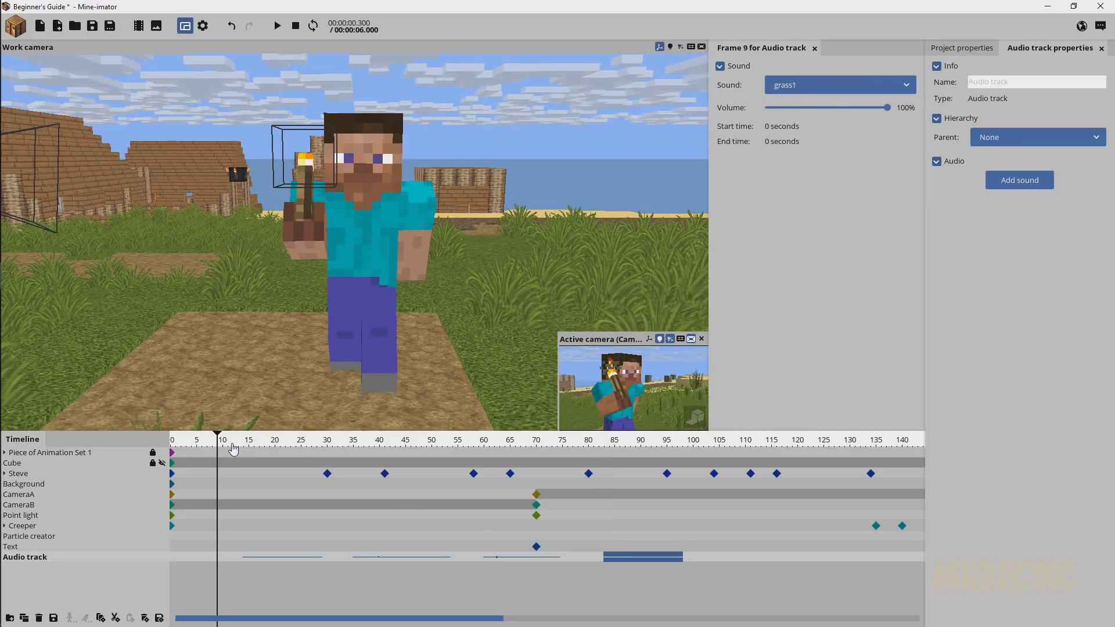
{"action": "key", "text": "space"}
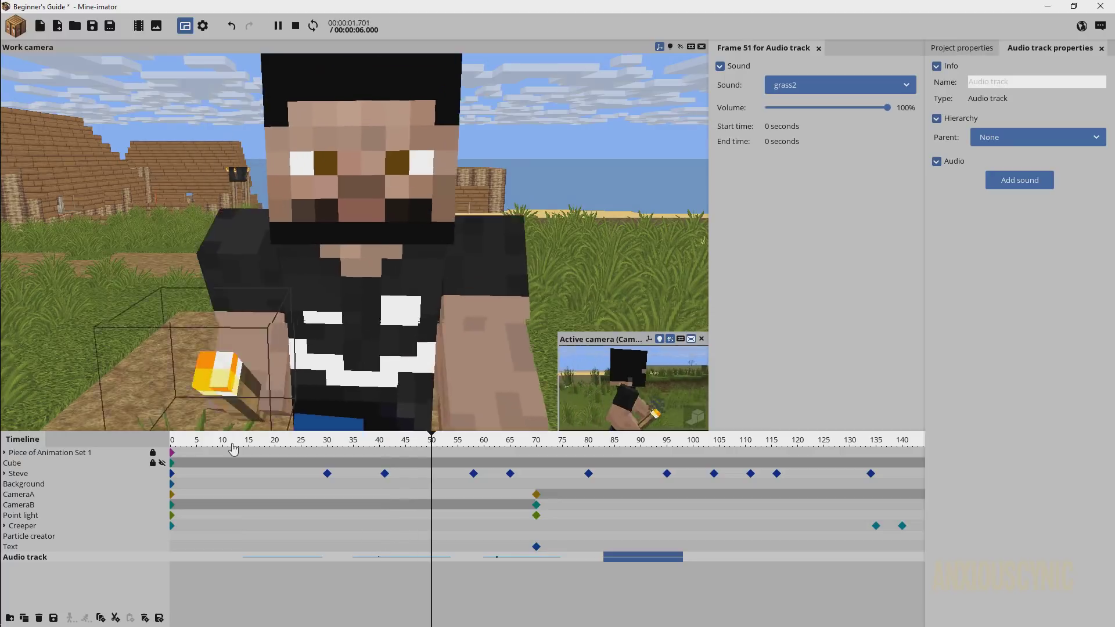
Step: Lower the step sounds' End time to -0.08 seconds, then play from the start to check
{"action": "key", "text": "space"}
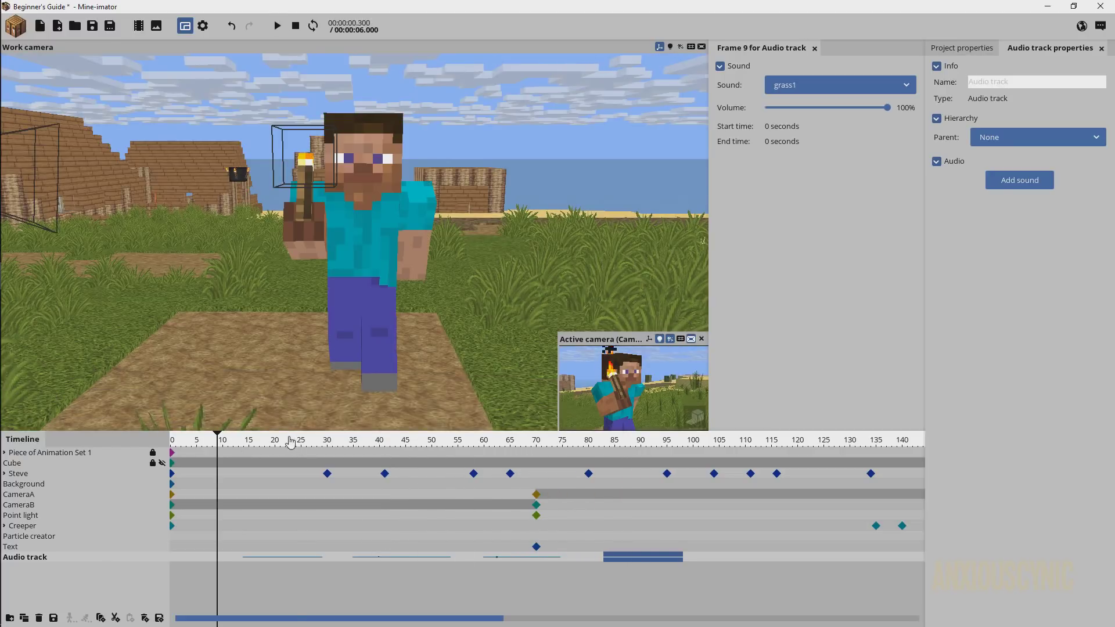
{"action": "left_click_drag", "start_coordinate": [290, 444], "coordinate": [317, 445]}
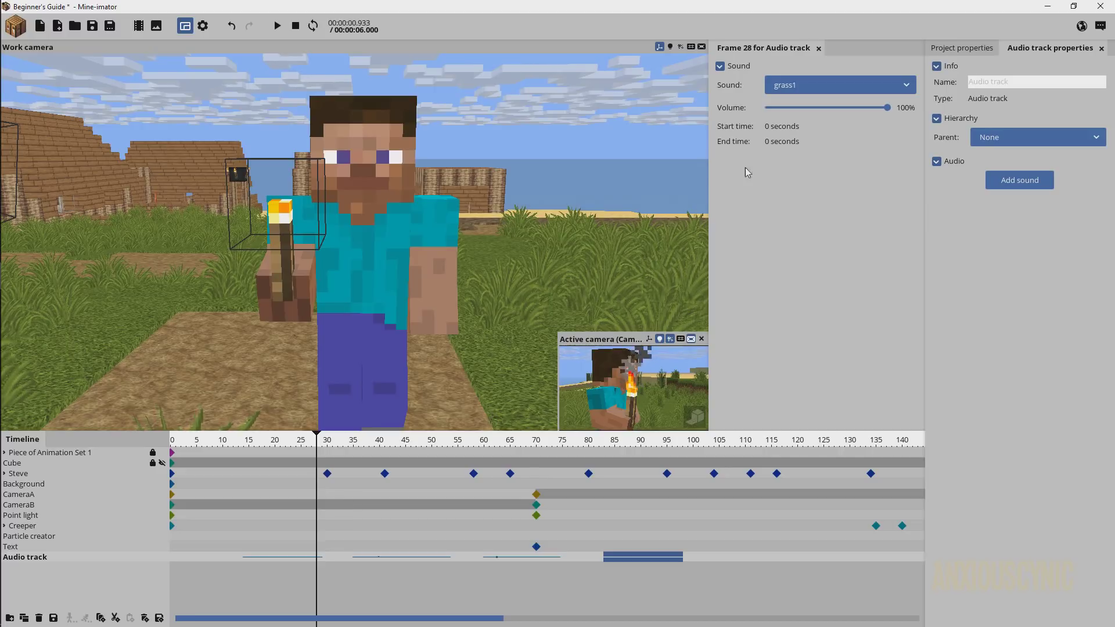
{"action": "mouse_move", "coordinate": [770, 141]}
{"action": "left_mouse_down"}
{"action": "mouse_move", "coordinate": [799, 143]}
{"action": "mouse_move", "coordinate": [786, 145]}
{"action": "left_mouse_up"}
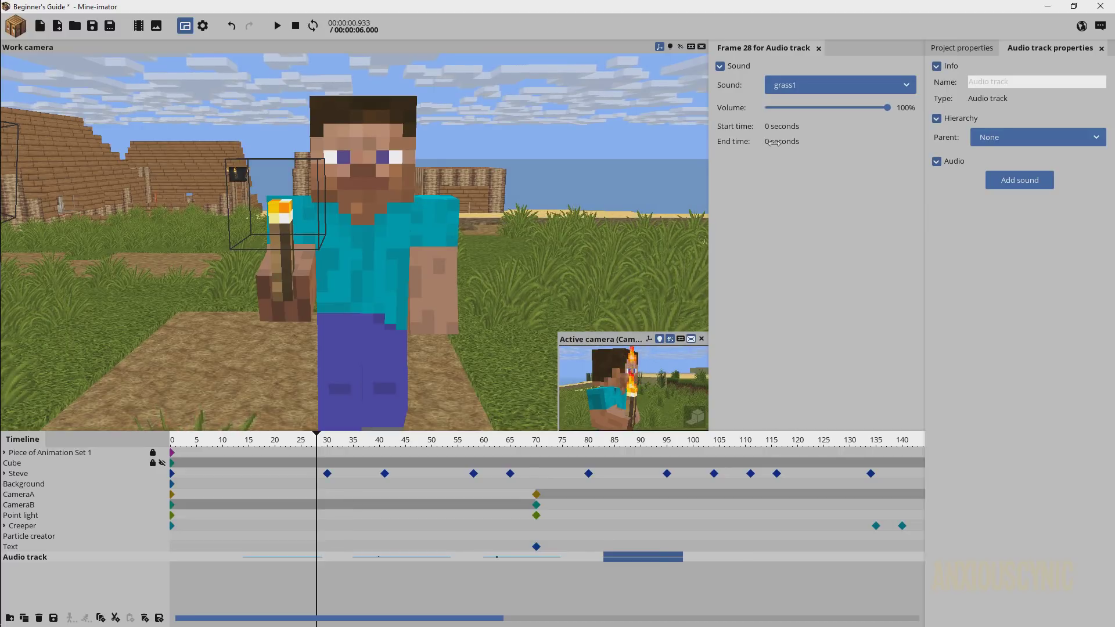
{"action": "left_click", "coordinate": [527, 584]}
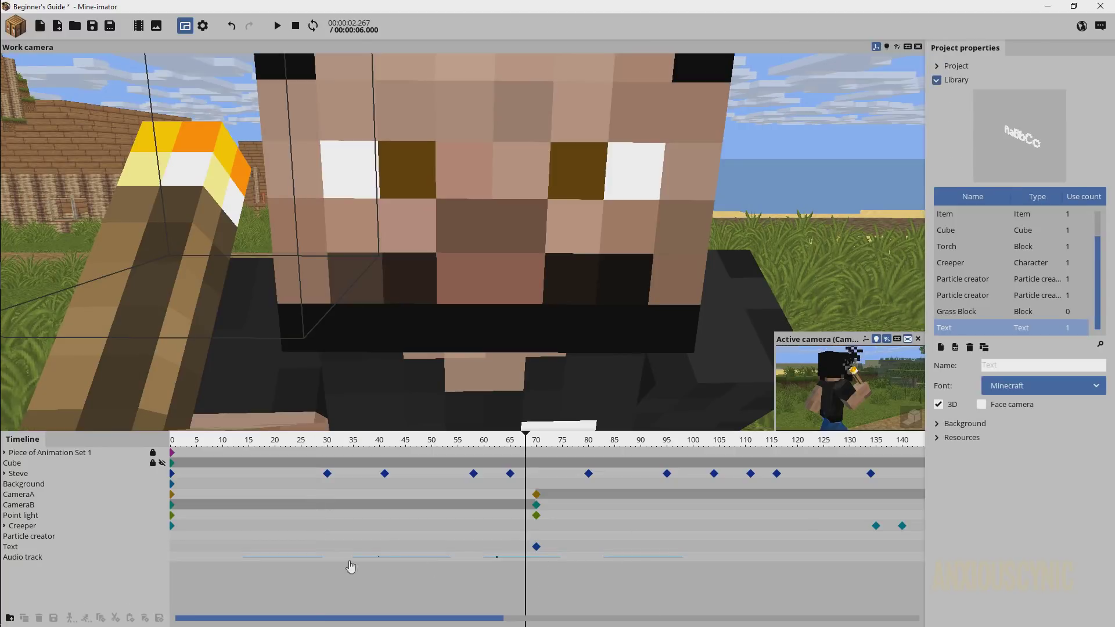
{"action": "left_click", "coordinate": [143, 558]}
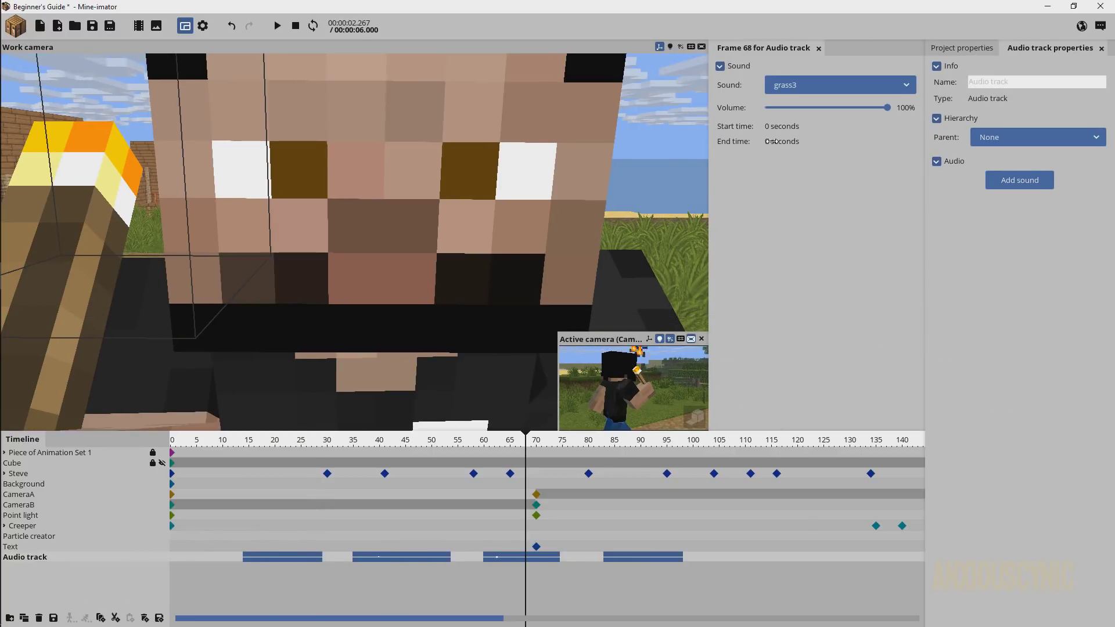
{"action": "left_click_drag", "start_coordinate": [770, 142], "coordinate": [767, 141]}
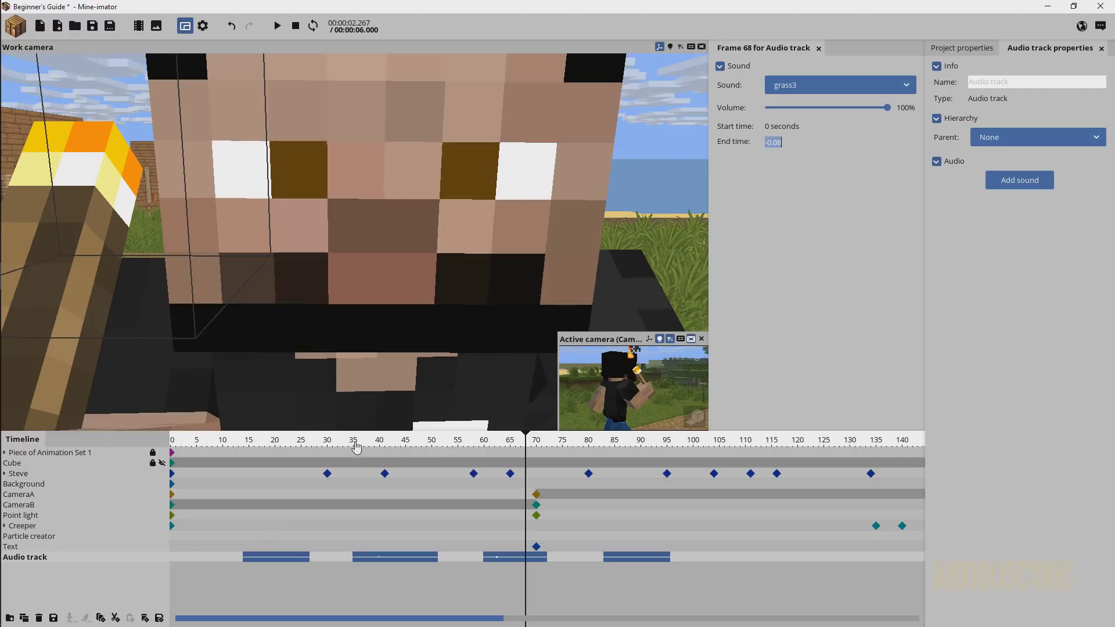
{"action": "left_click_drag", "start_coordinate": [356, 447], "coordinate": [170, 444]}
{"action": "key", "text": "space"}
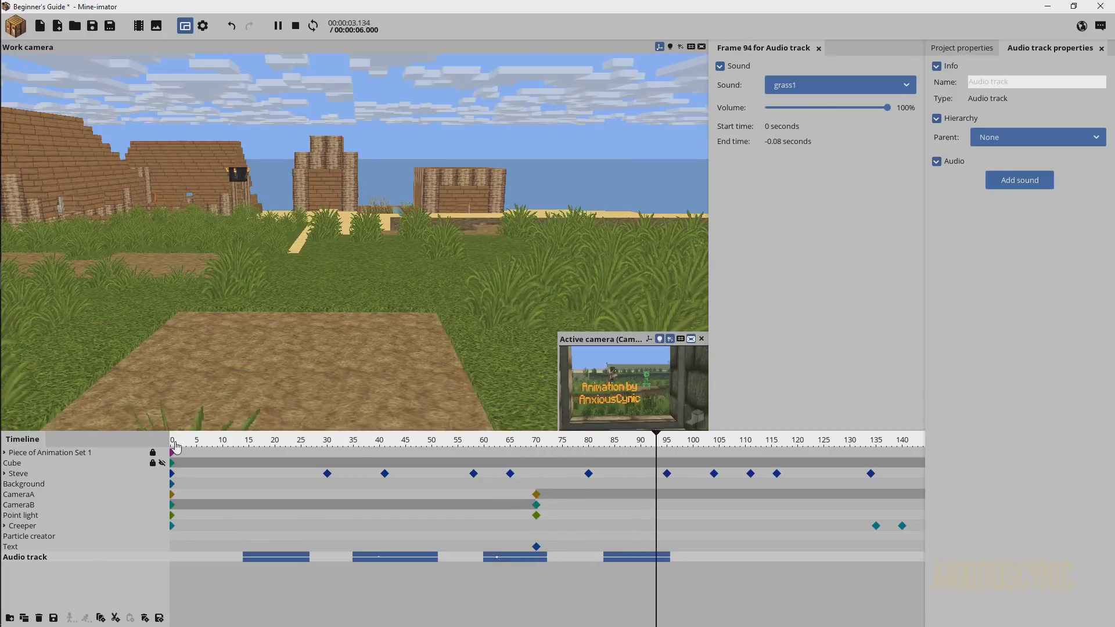
Step: Move the four step sounds to frames 6, 21, 46 and 65, then preview from the start
{"action": "left_click", "coordinate": [184, 446]}
{"action": "left_click", "coordinate": [254, 577]}
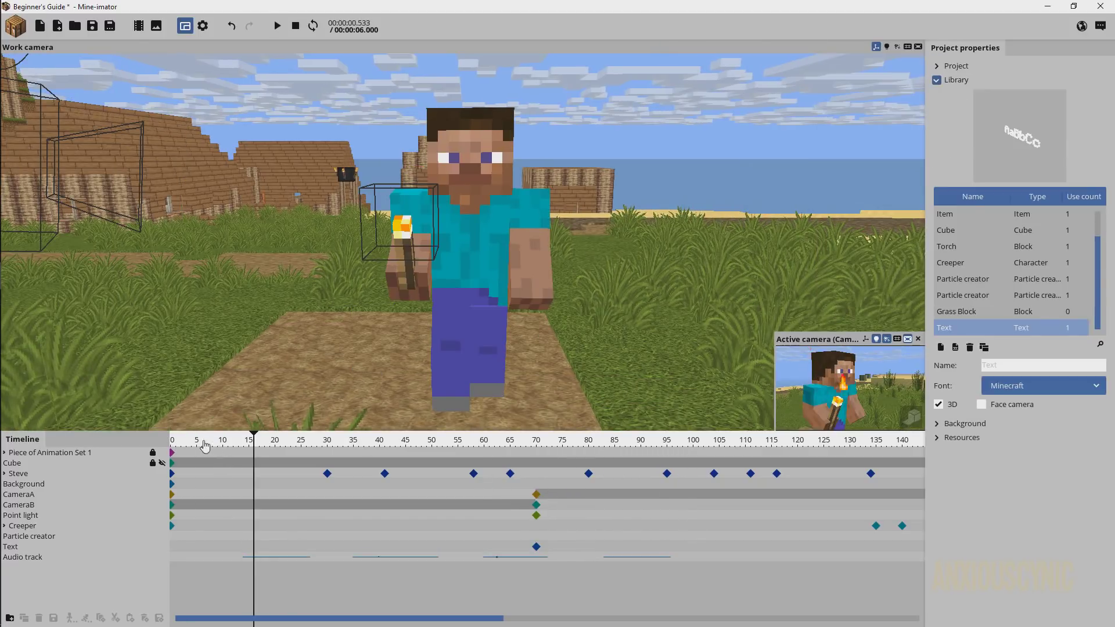
{"action": "mouse_move", "coordinate": [205, 445]}
{"action": "left_mouse_down"}
{"action": "mouse_move", "coordinate": [173, 441]}
{"action": "mouse_move", "coordinate": [203, 439]}
{"action": "left_mouse_up"}
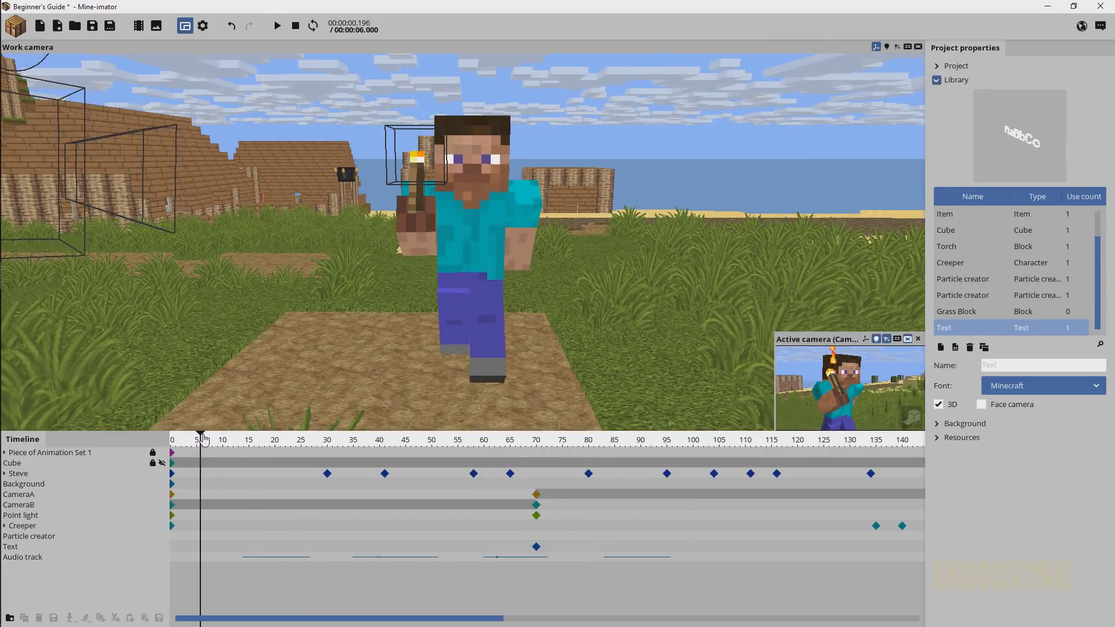
{"action": "left_click", "coordinate": [238, 557]}
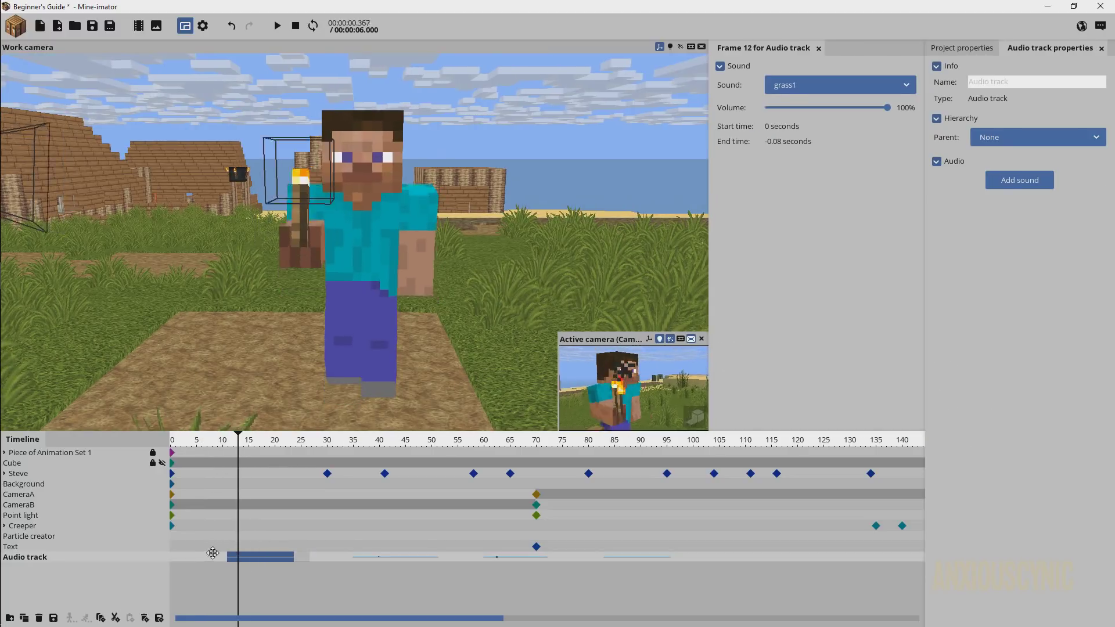
{"action": "left_click_drag", "start_coordinate": [213, 553], "coordinate": [204, 557]}
{"action": "left_click", "coordinate": [355, 557]}
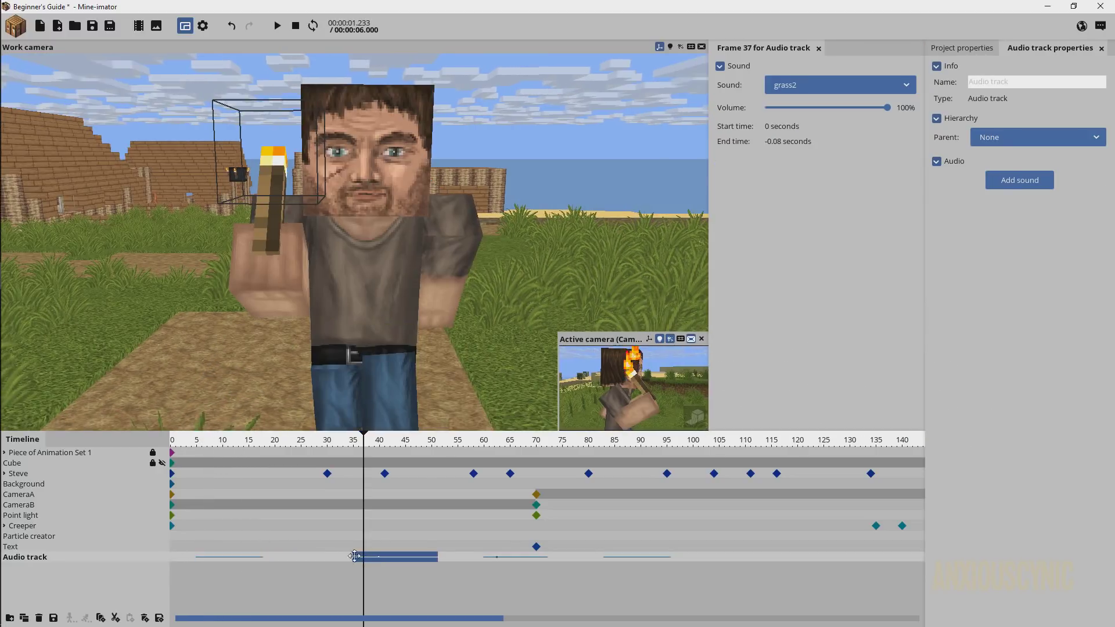
{"action": "left_click_drag", "start_coordinate": [355, 556], "coordinate": [289, 553]}
{"action": "left_click_drag", "start_coordinate": [496, 557], "coordinate": [406, 559]}
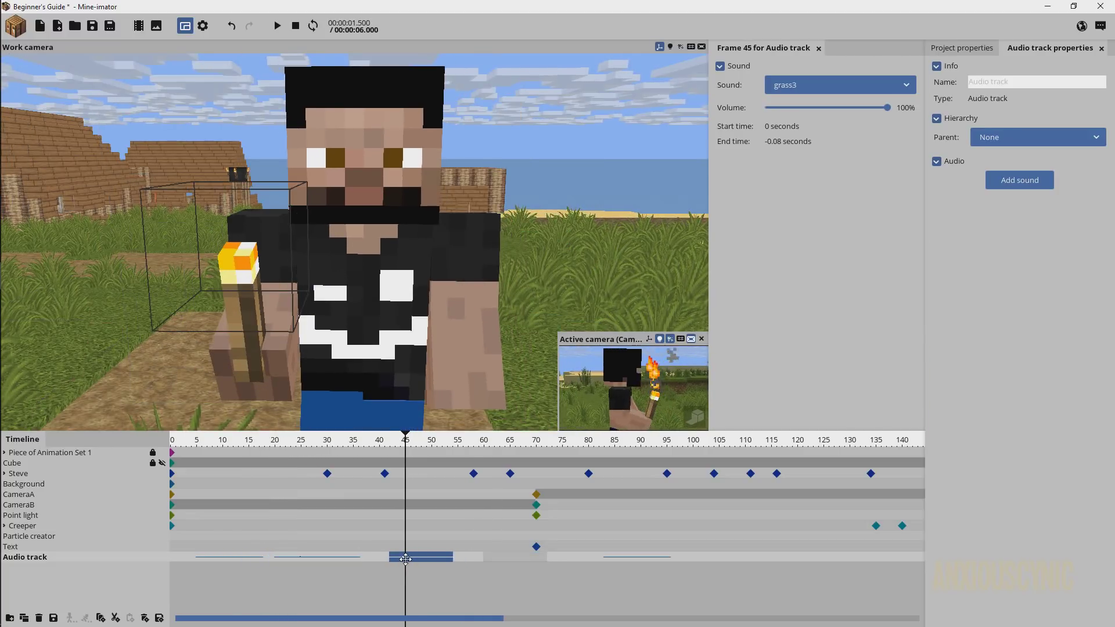
{"action": "left_click_drag", "start_coordinate": [609, 558], "coordinate": [469, 558]}
{"action": "key", "text": "shift+space"}
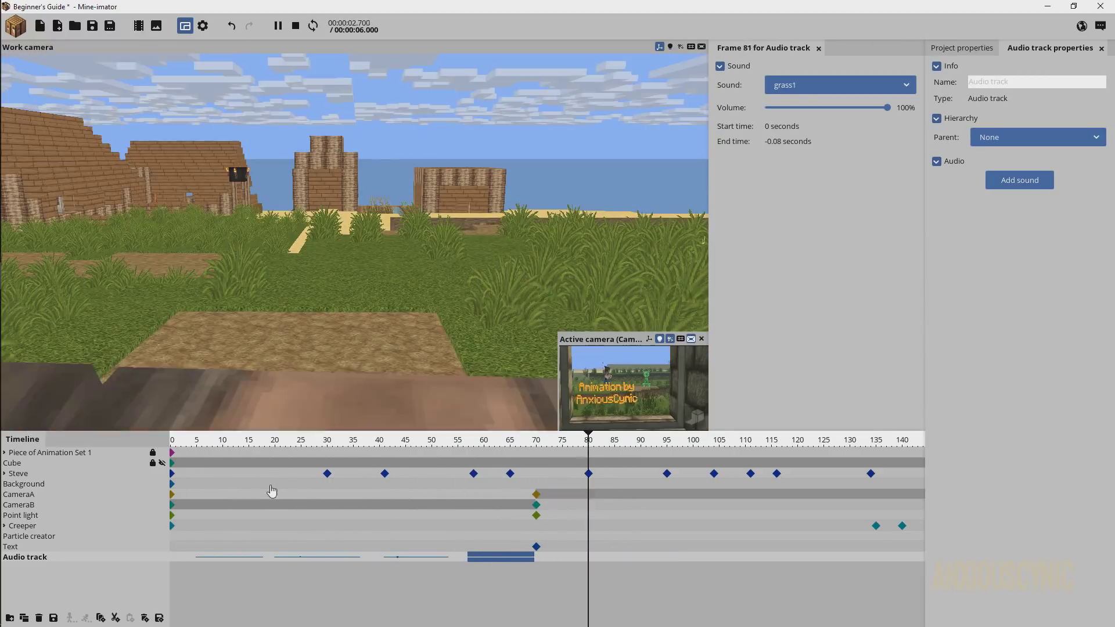
{"action": "key", "text": "shift+space"}
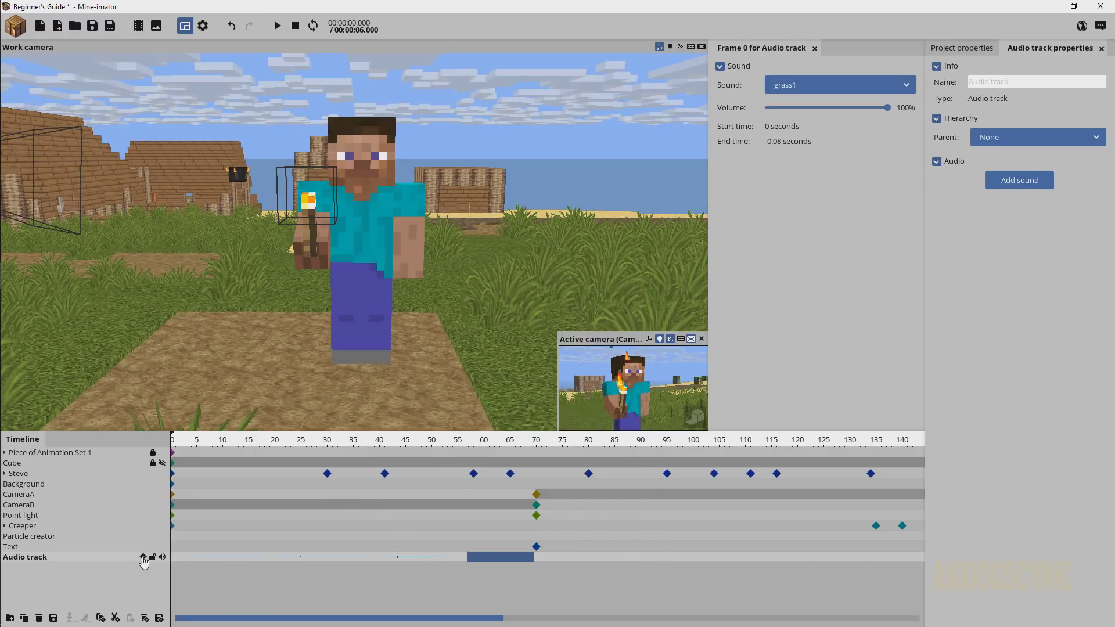
Step: Paste copies of the four step sounds later on the track and replay from frame 0
{"action": "left_click", "coordinate": [143, 558]}
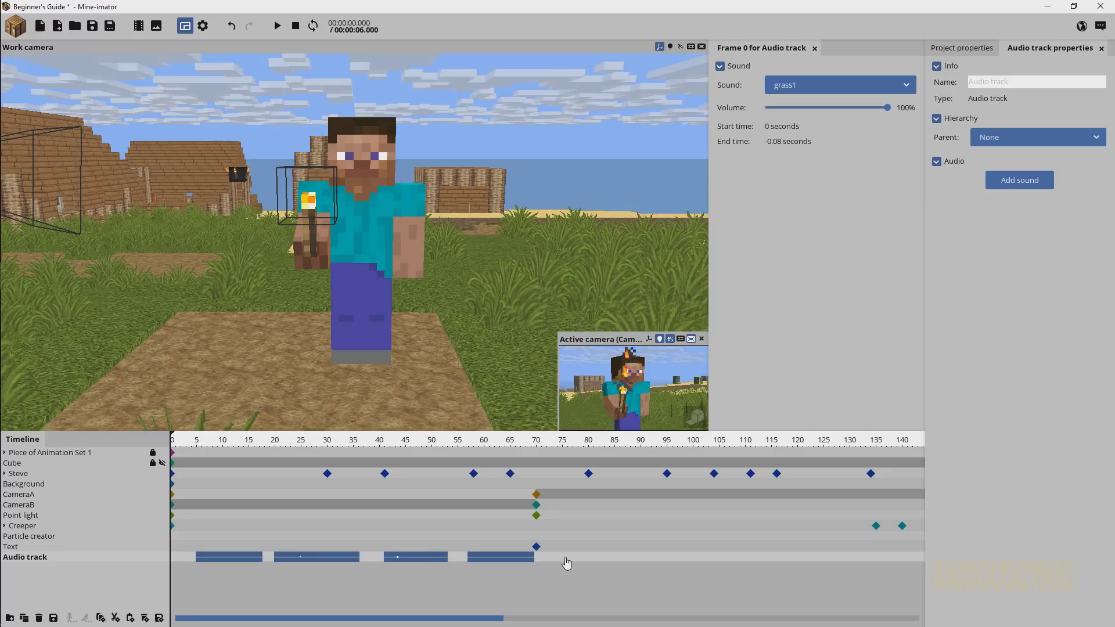
{"action": "key", "text": "ctrl+v"}
{"action": "left_click_drag", "start_coordinate": [576, 562], "coordinate": [565, 554]}
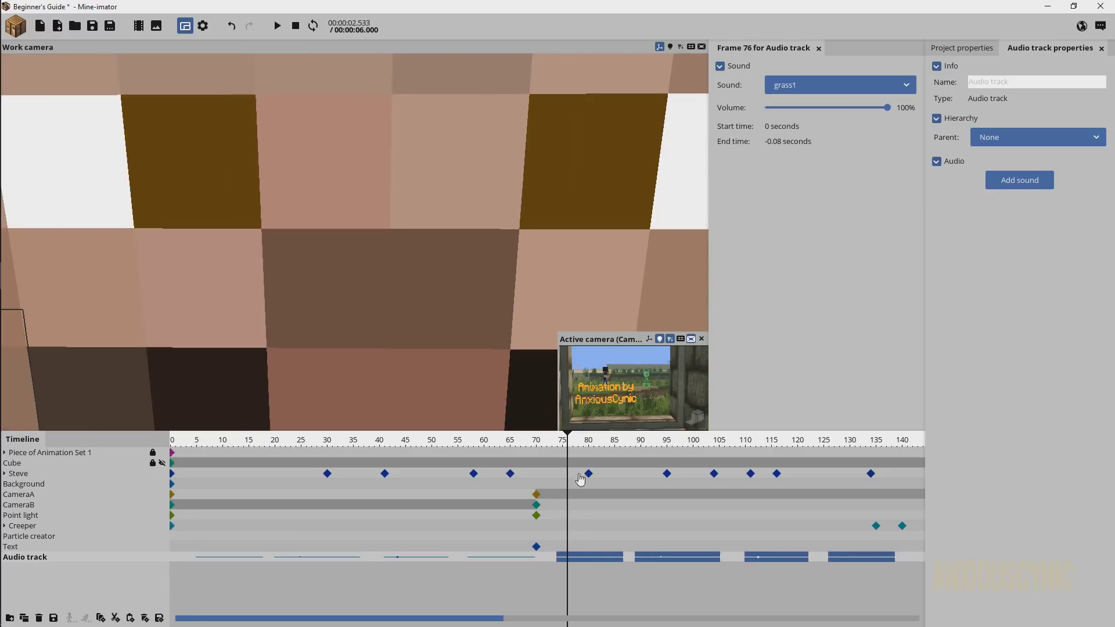
{"action": "left_click_drag", "start_coordinate": [557, 446], "coordinate": [678, 463]}
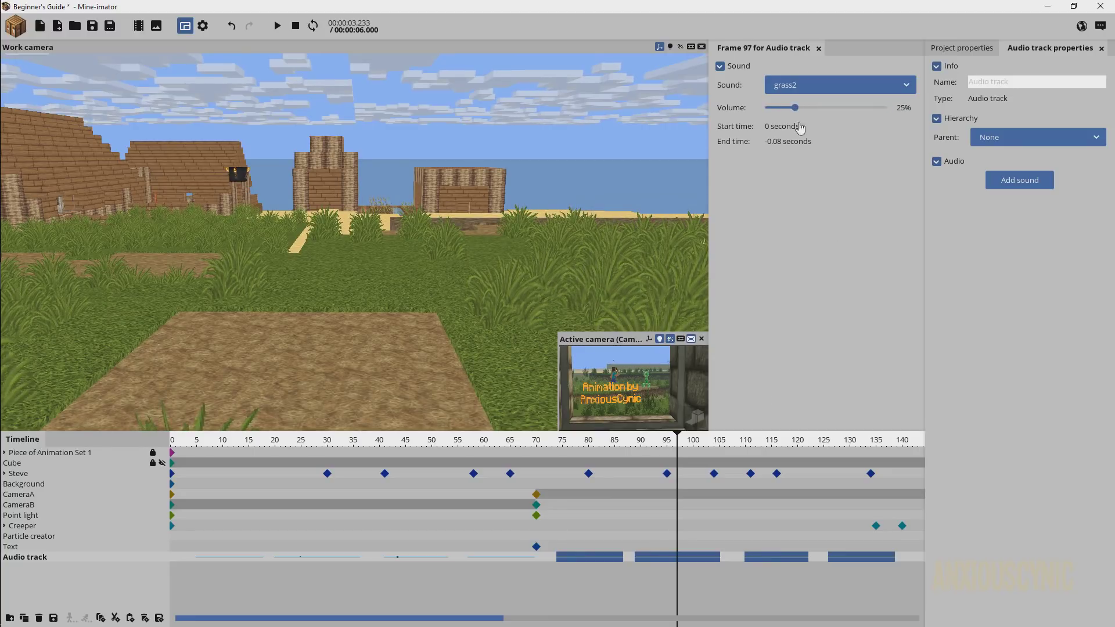
{"action": "left_click_drag", "start_coordinate": [405, 437], "coordinate": [169, 439]}
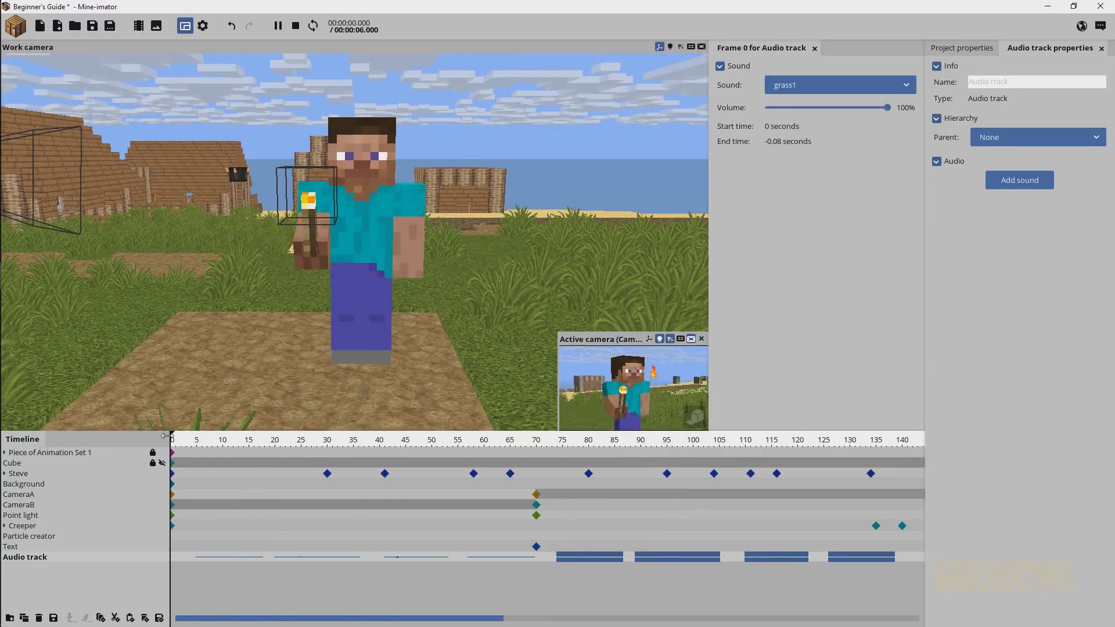
{"action": "key", "text": "space"}
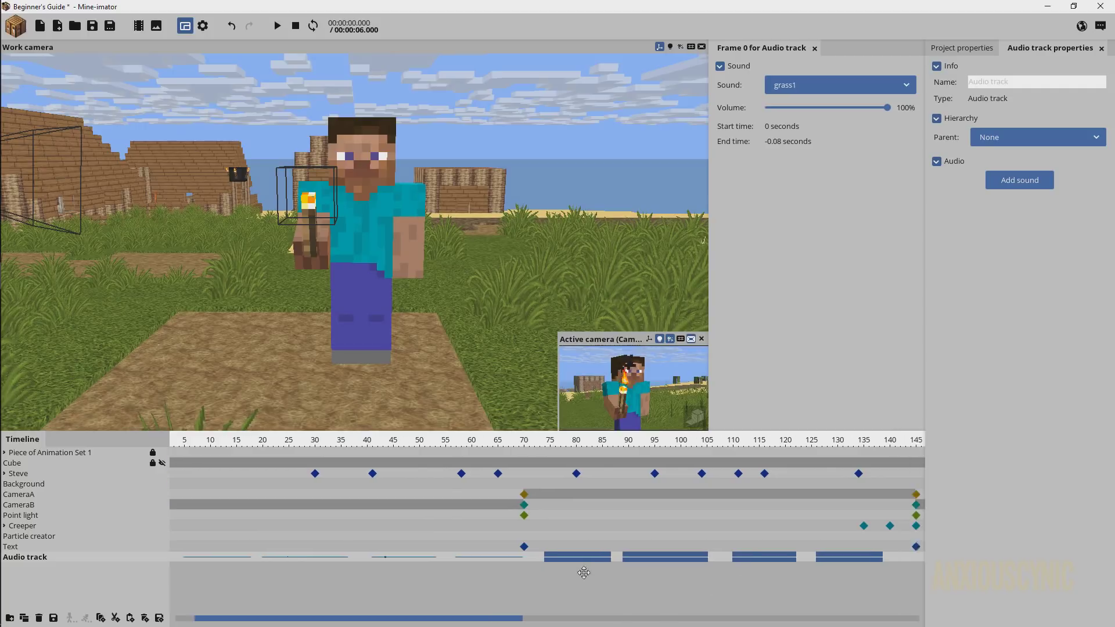
Step: Move the pasted step sounds to begin around frame 151 and play from frame 136
{"action": "left_click_drag", "start_coordinate": [552, 562], "coordinate": [551, 559]}
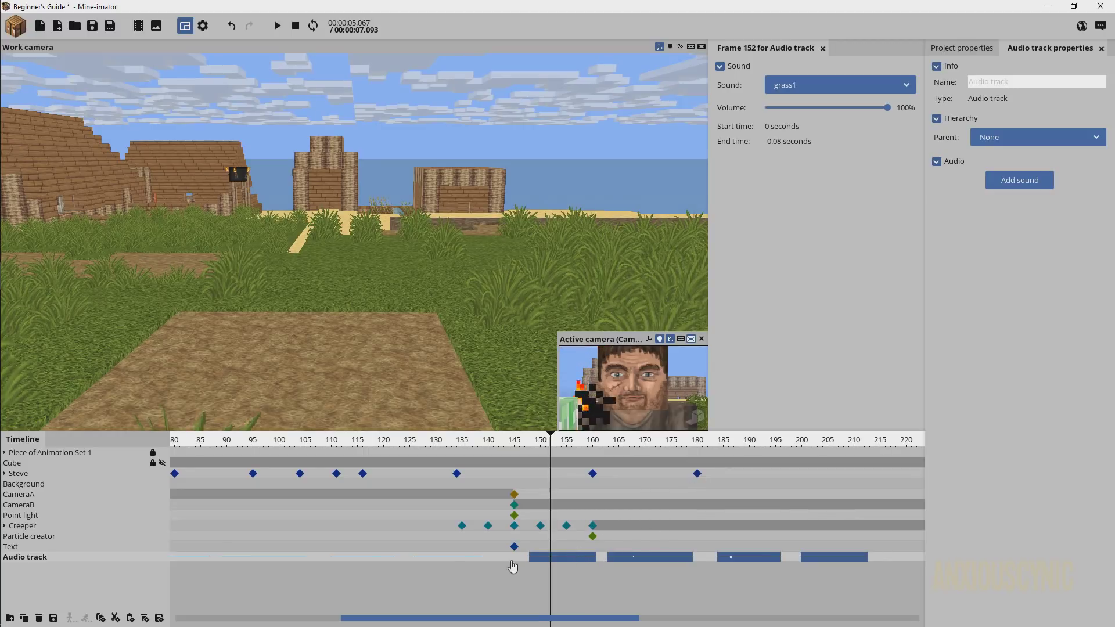
{"action": "scroll", "coordinate": [406, 511], "scroll_direction": "up", "scroll_amount": 10}
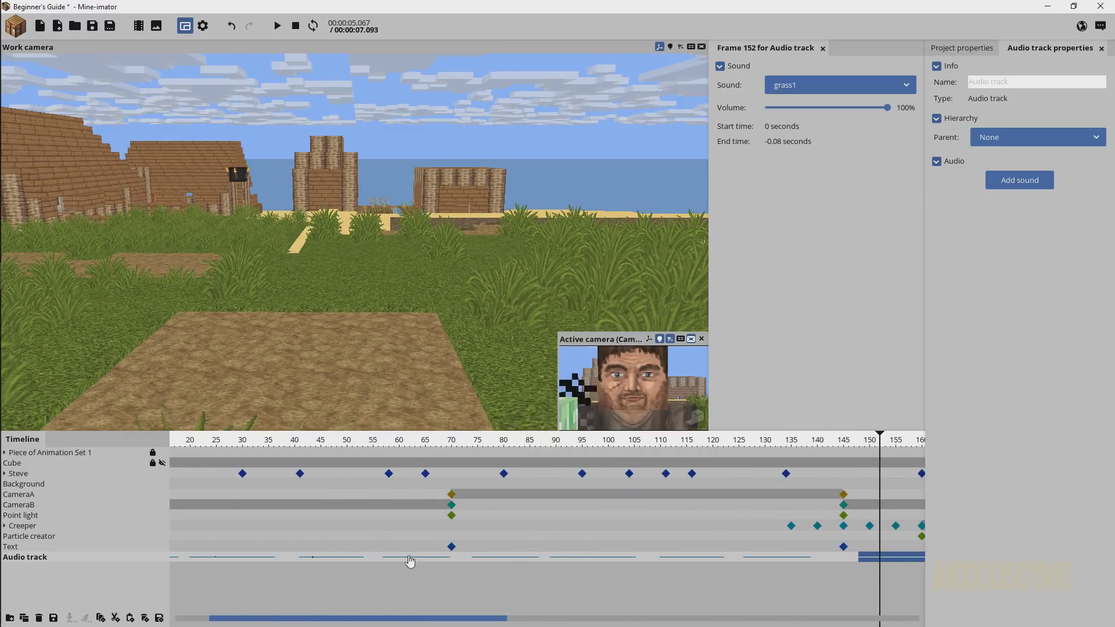
{"action": "scroll", "coordinate": [458, 558], "scroll_direction": "down", "scroll_amount": 3, "text": "ctrl"}
{"action": "left_click", "coordinate": [488, 443]}
{"action": "key", "text": "space"}
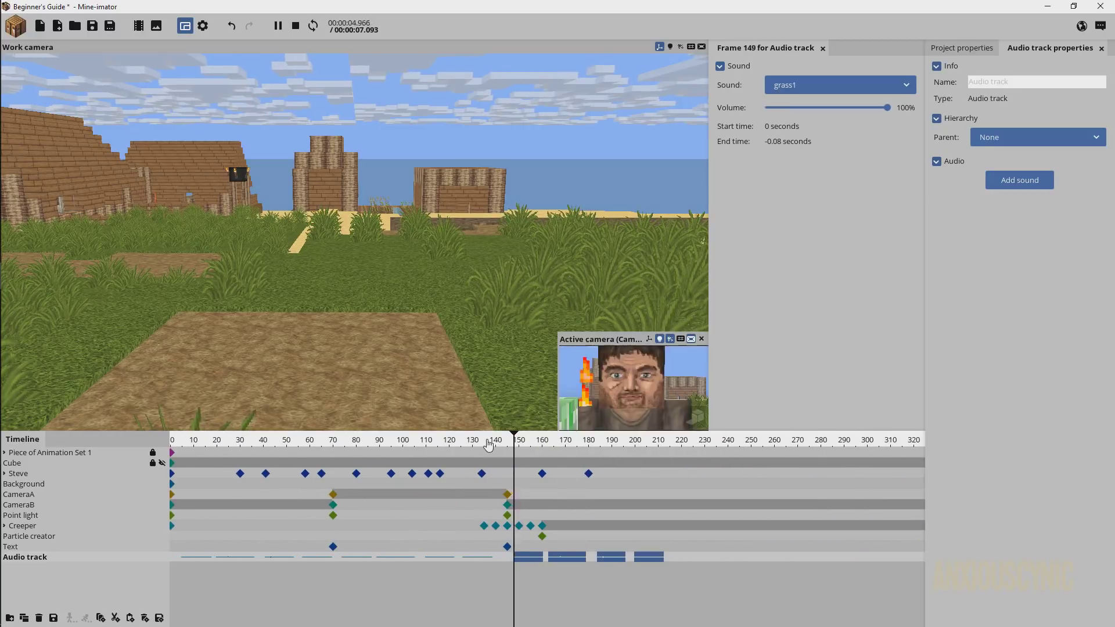
{"action": "left_click", "coordinate": [488, 443]}
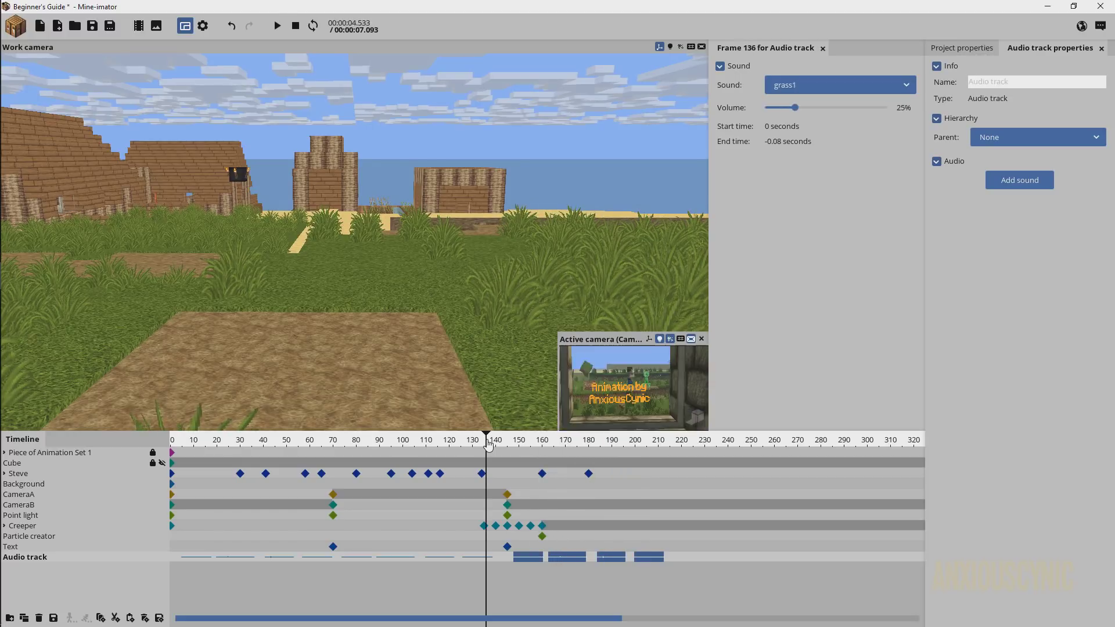
{"action": "key", "text": "space"}
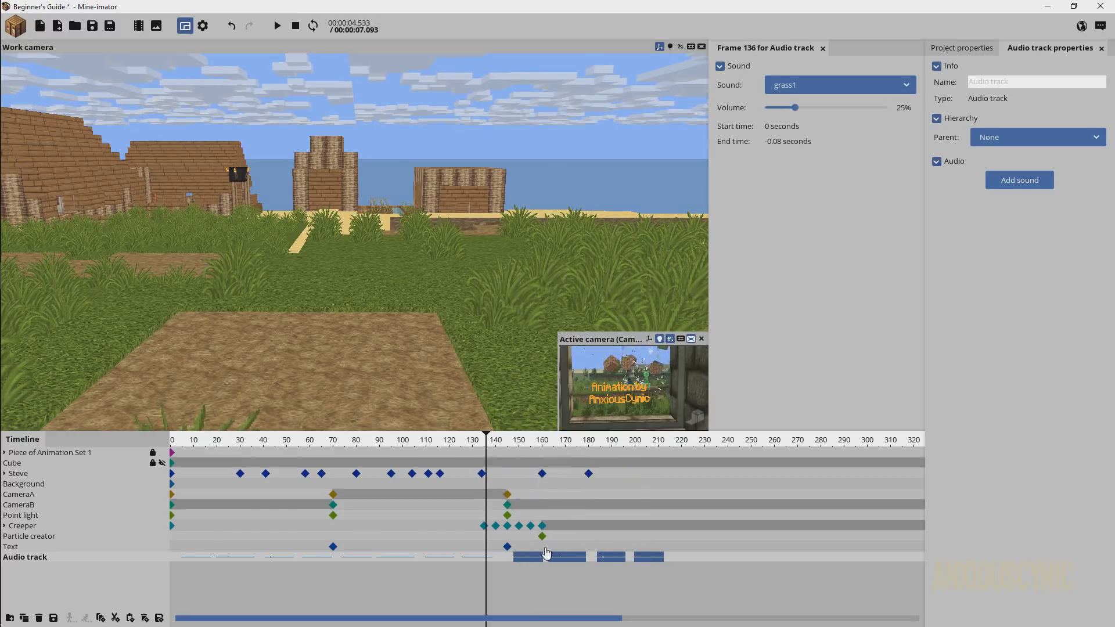
Step: Shift the grass2 step sound about six frames earlier and check playback from frame 146
{"action": "left_click", "coordinate": [613, 559]}
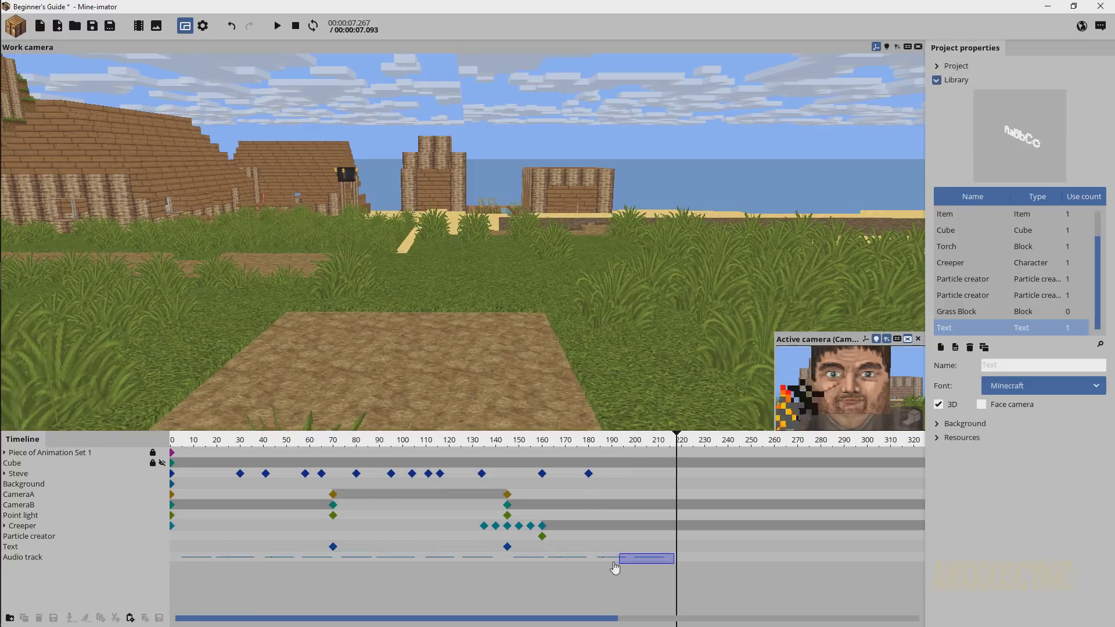
{"action": "left_click", "coordinate": [625, 573]}
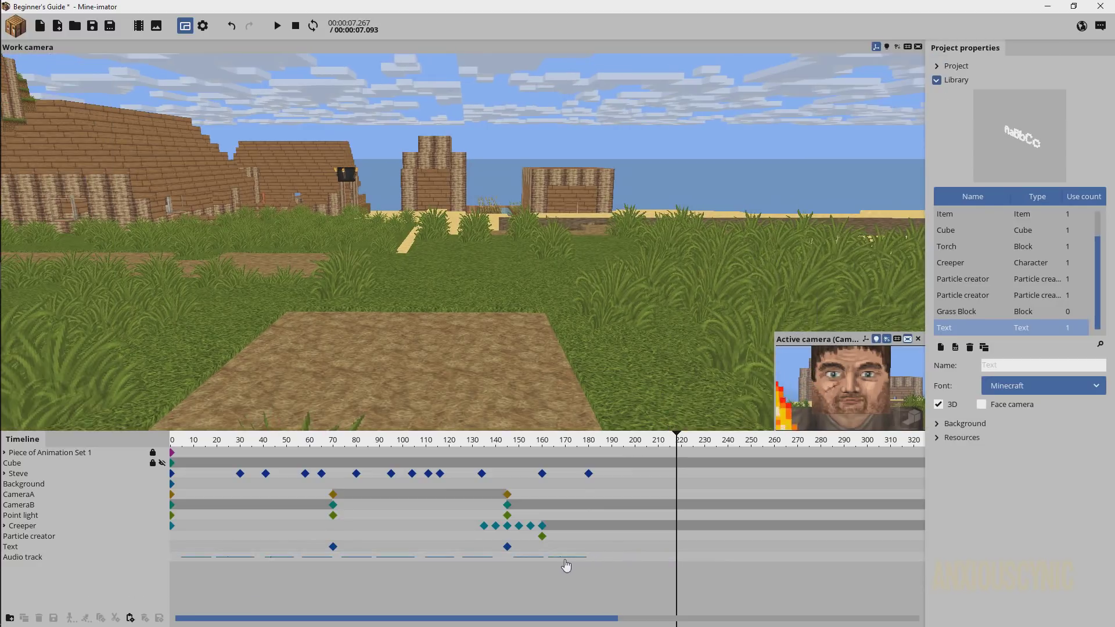
{"action": "left_click", "coordinate": [559, 558]}
{"action": "scroll", "coordinate": [554, 559], "scroll_direction": "up", "scroll_amount": 4, "text": "ctrl"}
{"action": "left_click_drag", "start_coordinate": [566, 562], "coordinate": [493, 561]}
{"action": "left_click", "coordinate": [314, 433]}
{"action": "key", "text": "space"}
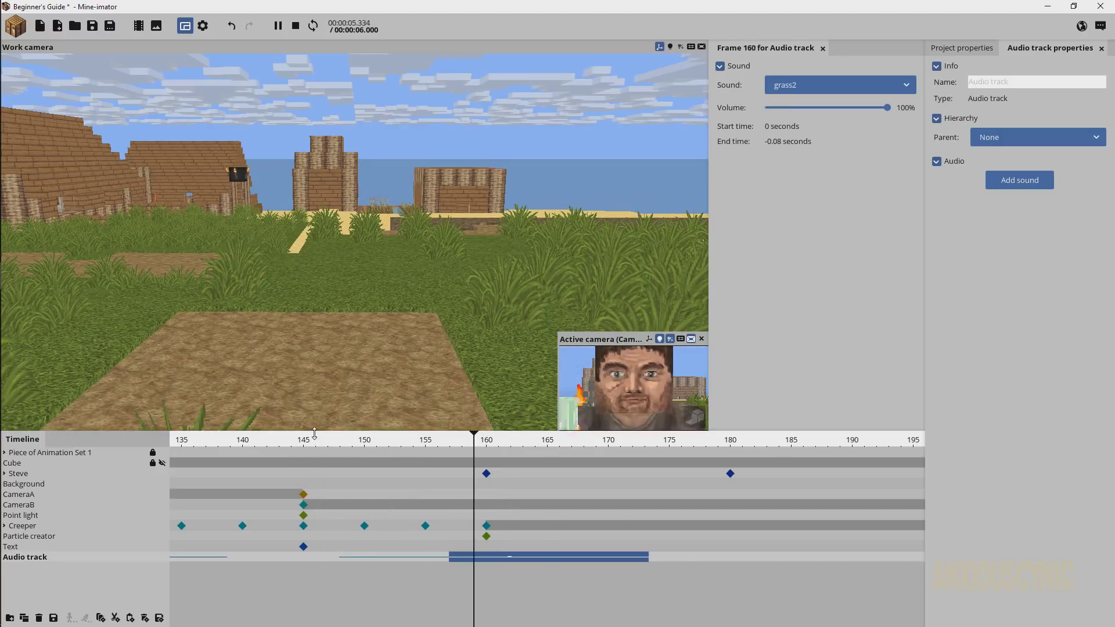
{"action": "key", "text": "space"}
Step: Nudge the frame-151 step sound three frames earlier, check from frame 143, and save the project
{"action": "left_click", "coordinate": [377, 567]}
{"action": "left_click_drag", "start_coordinate": [385, 560], "coordinate": [347, 558]}
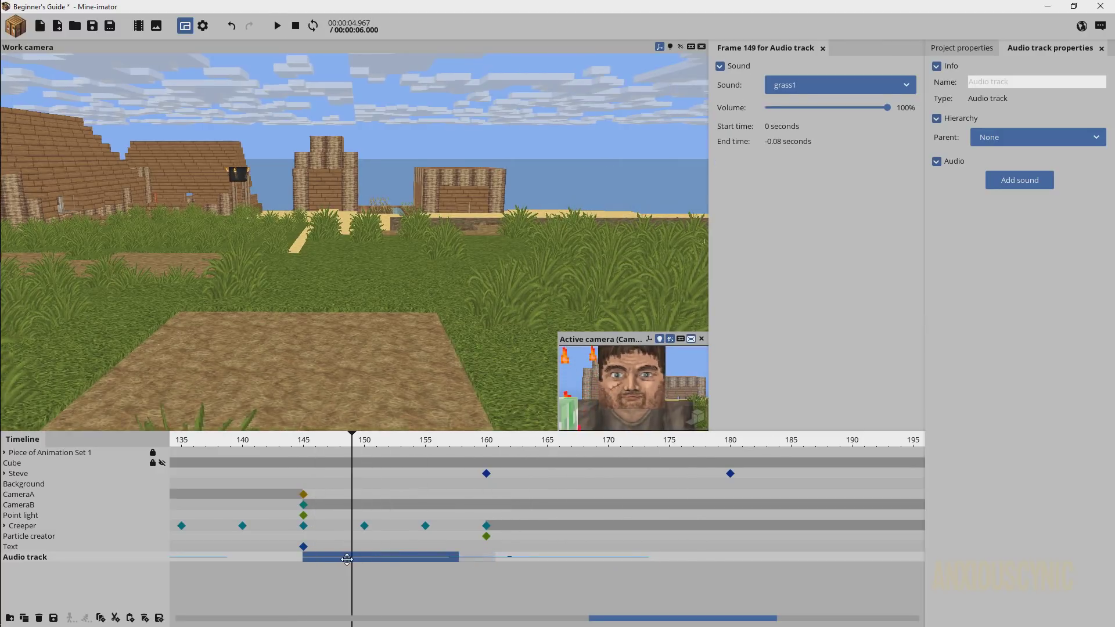
{"action": "left_click", "coordinate": [280, 443]}
{"action": "key", "text": "space"}
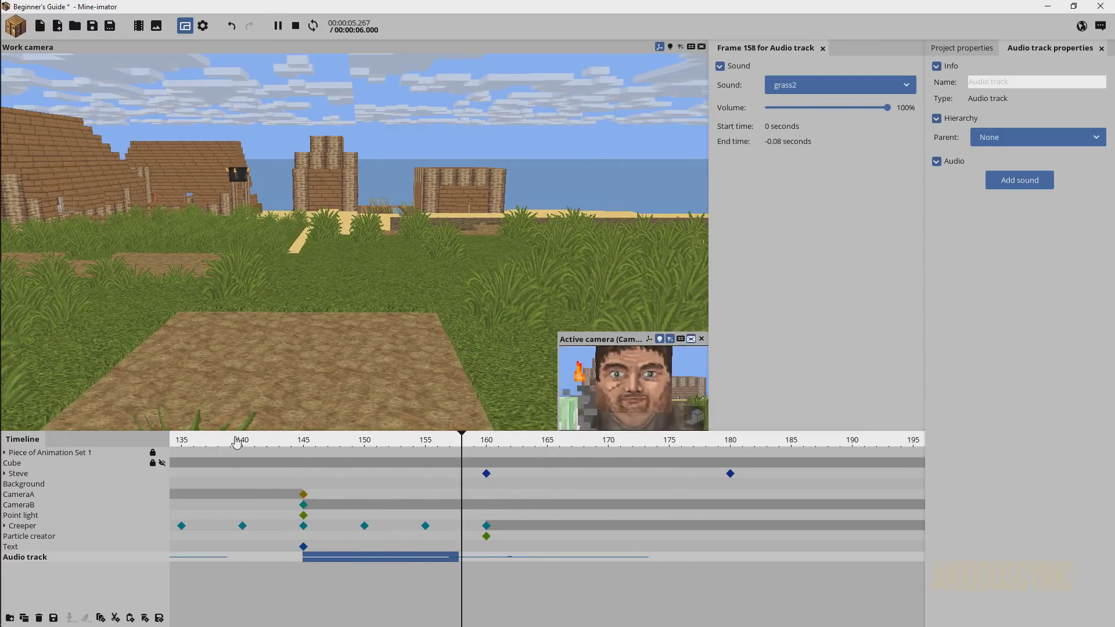
{"action": "key", "text": "space"}
{"action": "key", "text": "ctrl+s"}
{"action": "scroll", "coordinate": [558, 506], "scroll_direction": "down", "scroll_amount": 5, "text": "ctrl"}
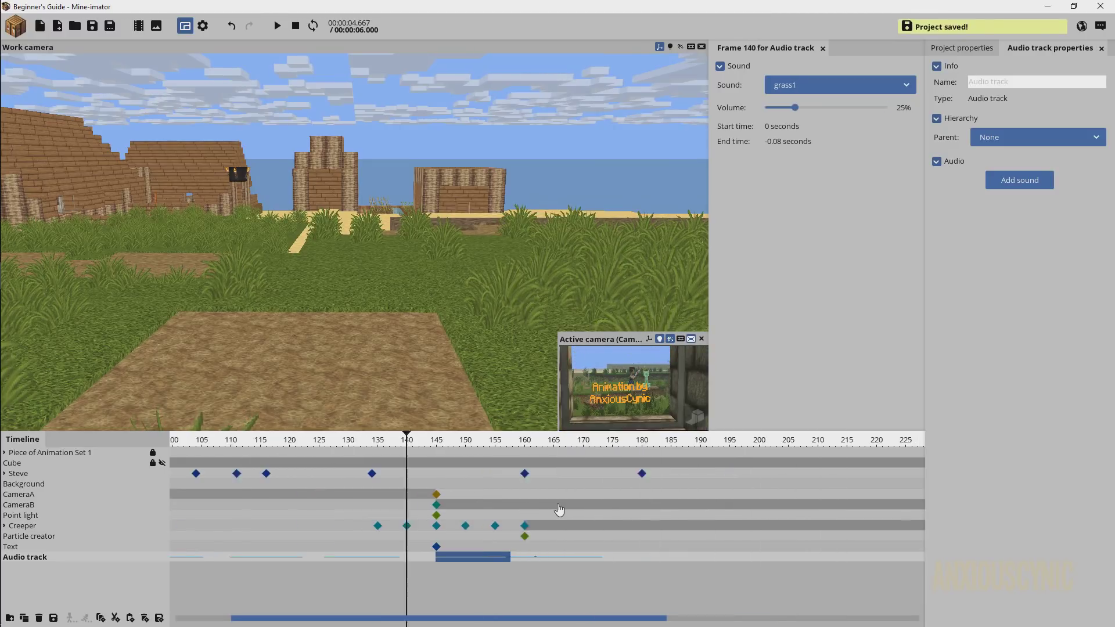
Step: Add explode1.ogg to the Audio track at frame 171 and set its volume to 25%
{"action": "left_click", "coordinate": [571, 442]}
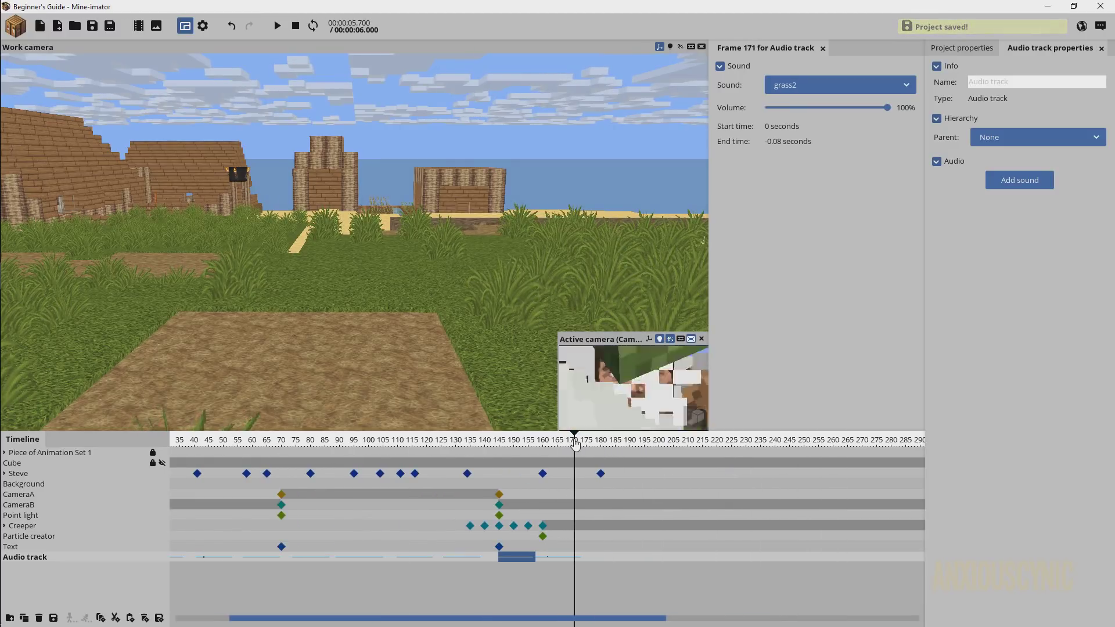
{"action": "left_click", "coordinate": [1010, 182]}
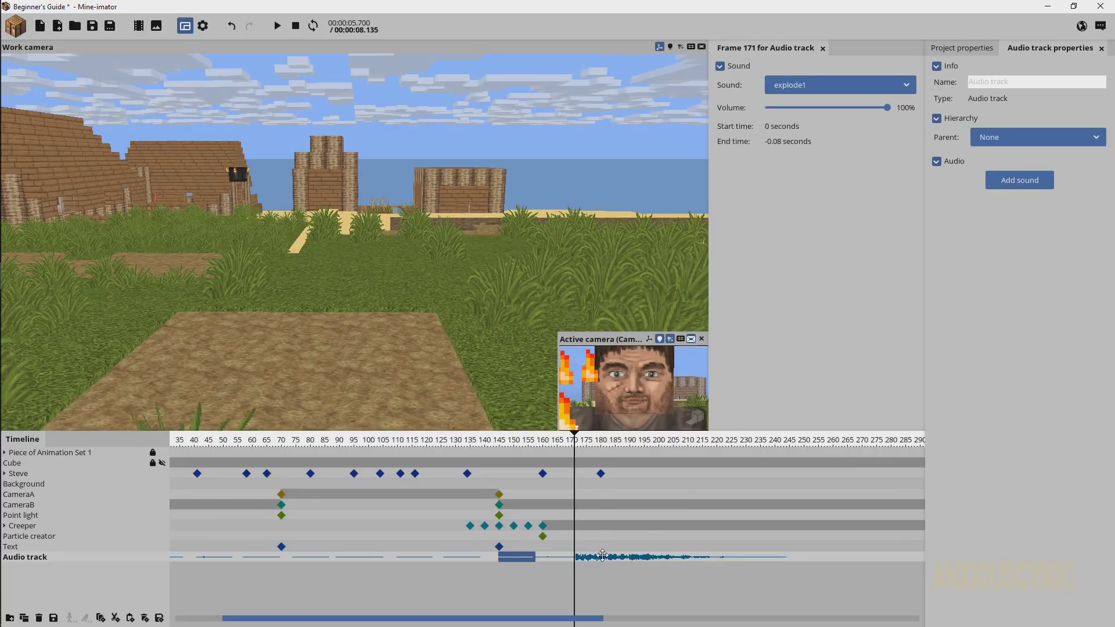
{"action": "left_click_drag", "start_coordinate": [602, 556], "coordinate": [666, 559]}
{"action": "left_click", "coordinate": [753, 580]}
{"action": "left_click", "coordinate": [655, 557]}
{"action": "left_click", "coordinate": [796, 108]}
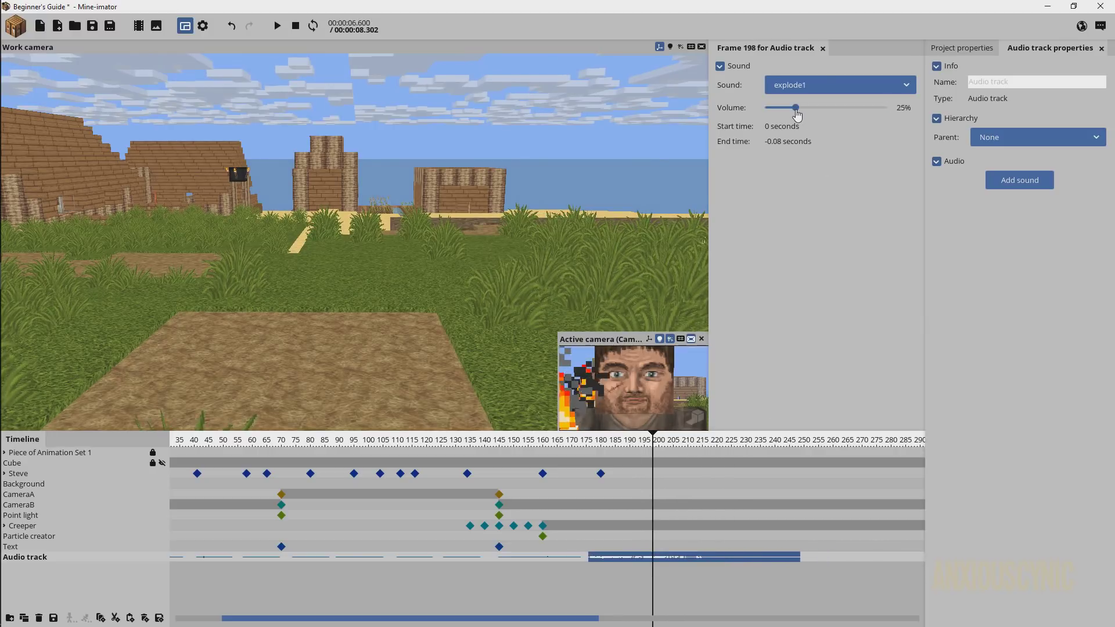
Step: Slide the explosion clip to start near frame 160 and play back from frame 80
{"action": "mouse_move", "coordinate": [557, 450]}
{"action": "left_mouse_down"}
{"action": "mouse_move", "coordinate": [594, 451]}
{"action": "mouse_move", "coordinate": [532, 451]}
{"action": "mouse_move", "coordinate": [552, 451]}
{"action": "left_mouse_up"}
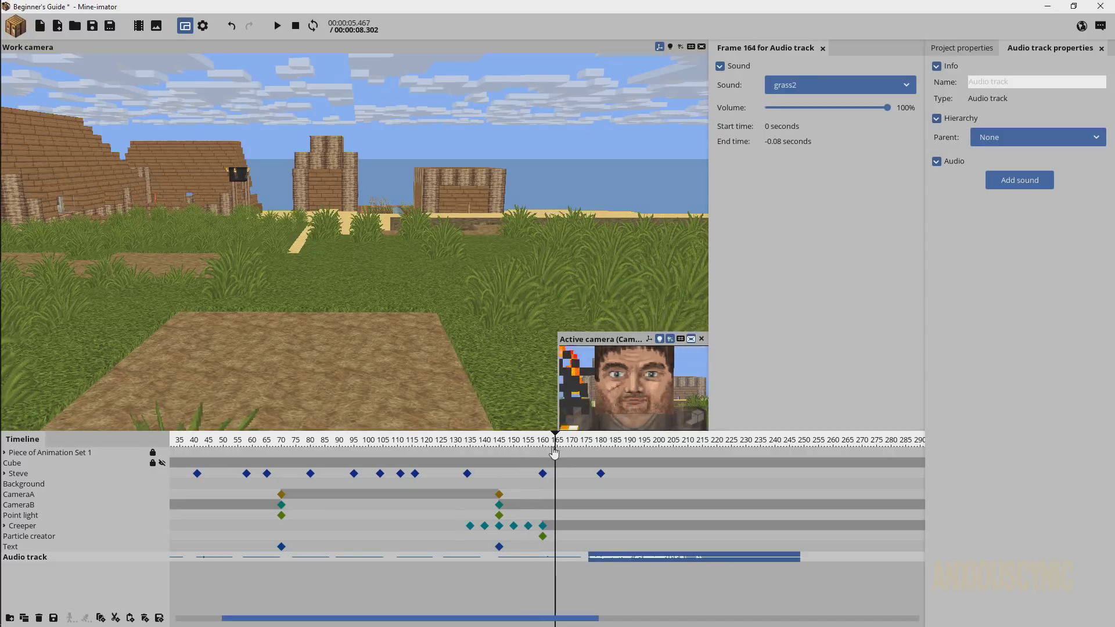
{"action": "left_click_drag", "start_coordinate": [608, 556], "coordinate": [569, 553]}
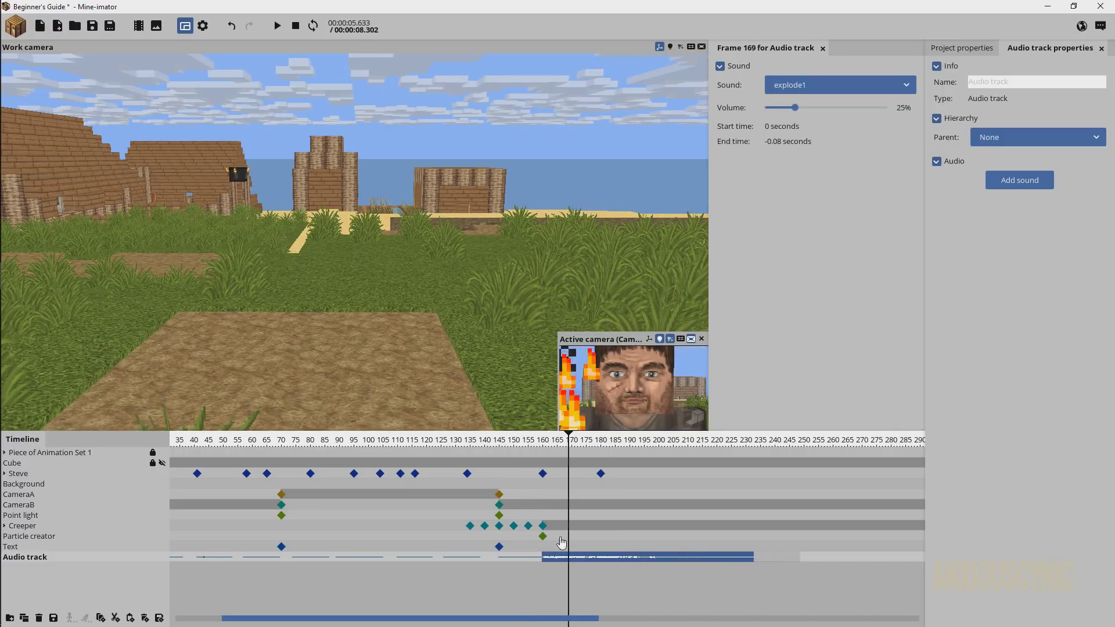
{"action": "left_click", "coordinate": [308, 444]}
{"action": "key", "text": "space"}
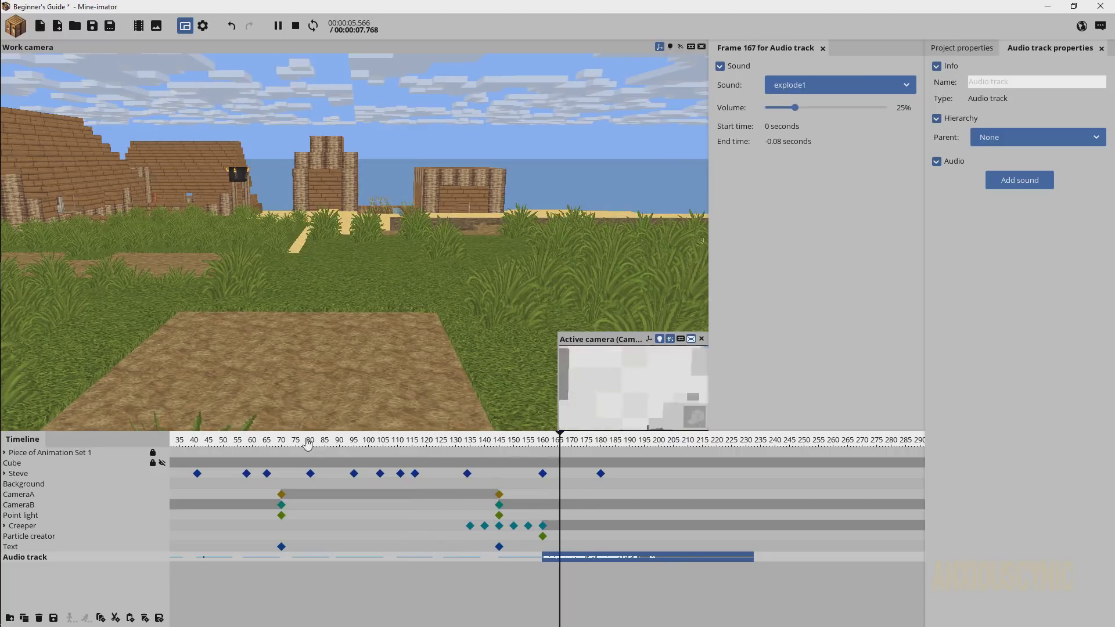
{"action": "key", "text": "space"}
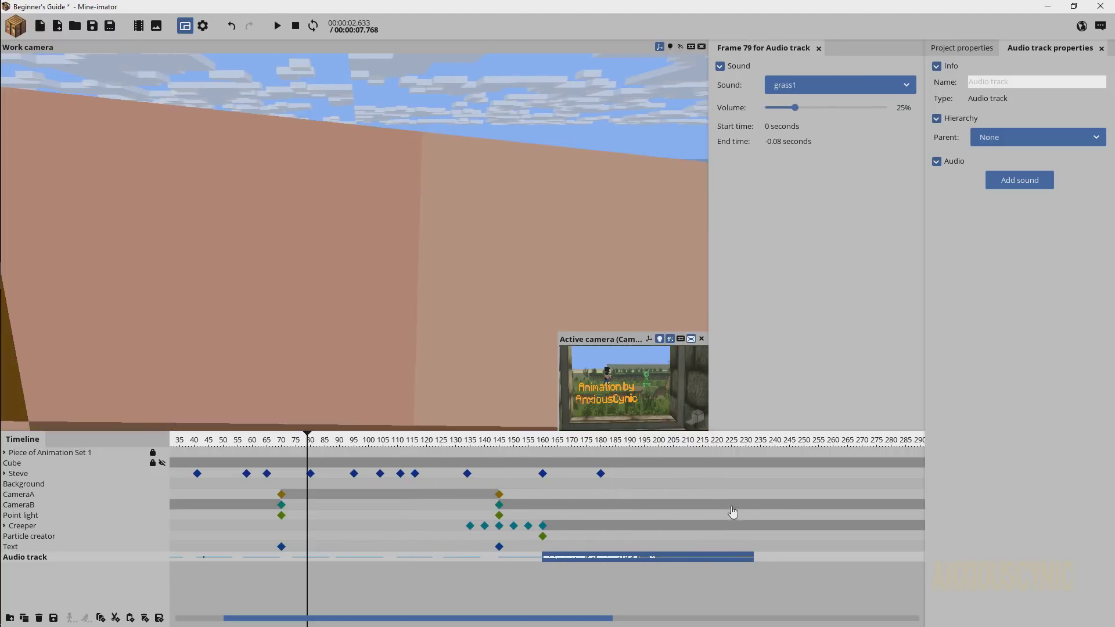
Step: Save the project, then review the timeline at frames 191 and 132
{"action": "key", "text": "ctrl+s"}
{"action": "left_click", "coordinate": [632, 442]}
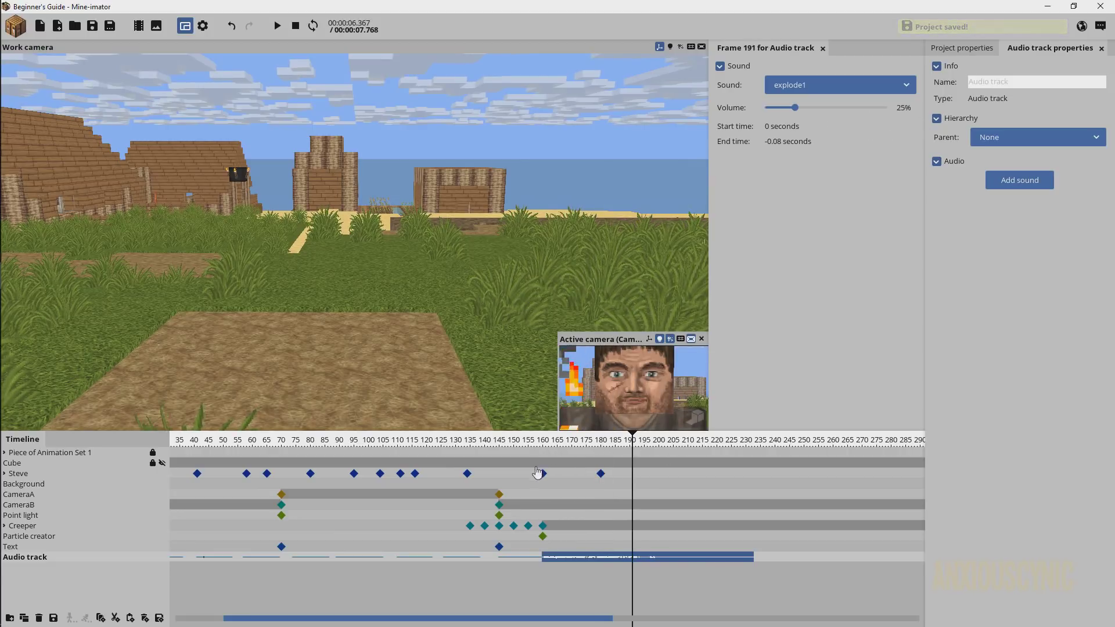
{"action": "left_click", "coordinate": [459, 442]}
{"action": "scroll", "coordinate": [434, 552], "scroll_direction": "down", "scroll_amount": 5}
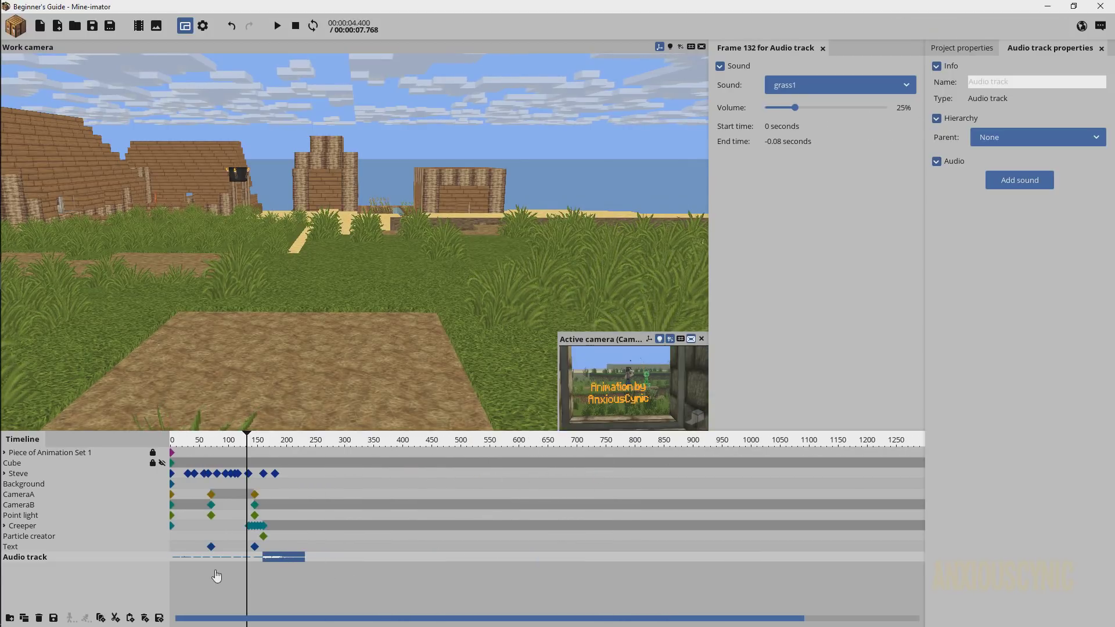
Step: Create a new audio track and name it SteveVocals in its properties panel
{"action": "left_click", "coordinate": [12, 25]}
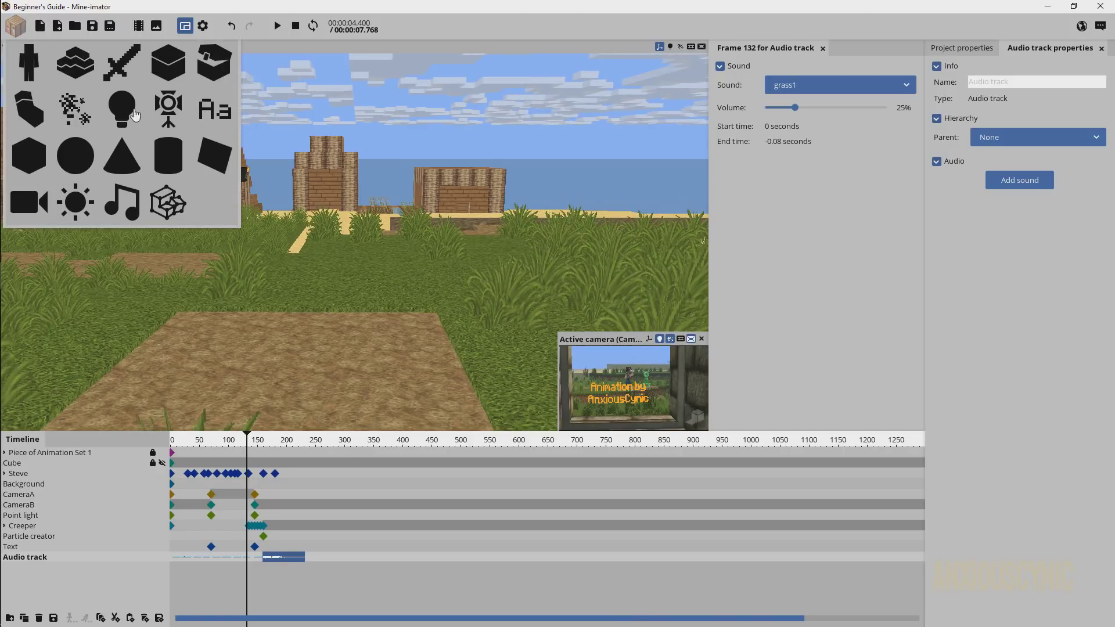
{"action": "left_click", "coordinate": [116, 198]}
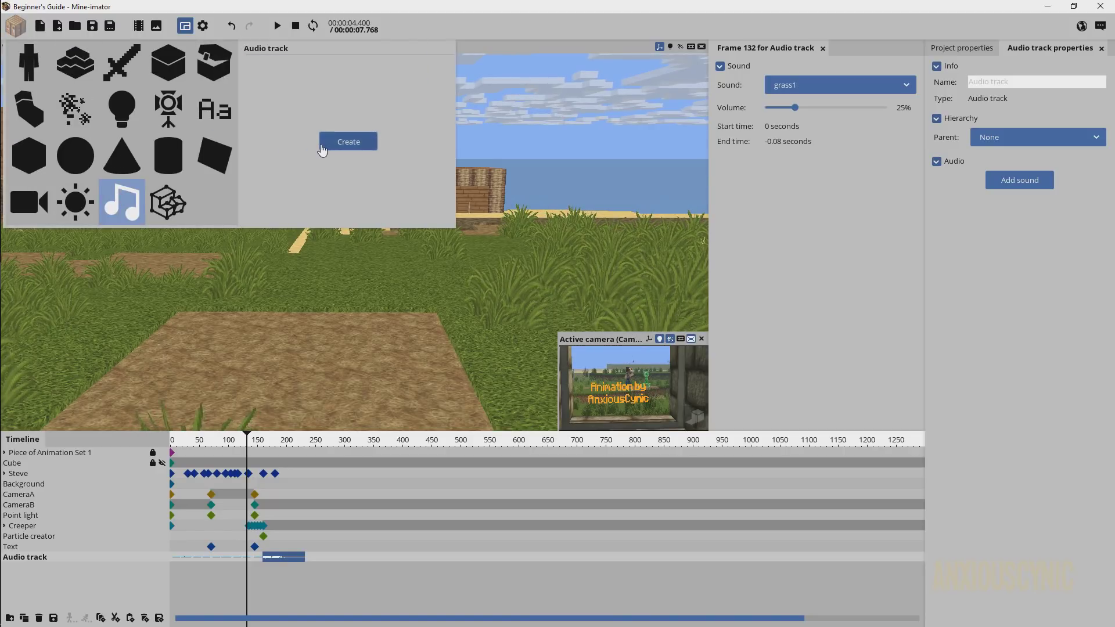
{"action": "left_click", "coordinate": [325, 139]}
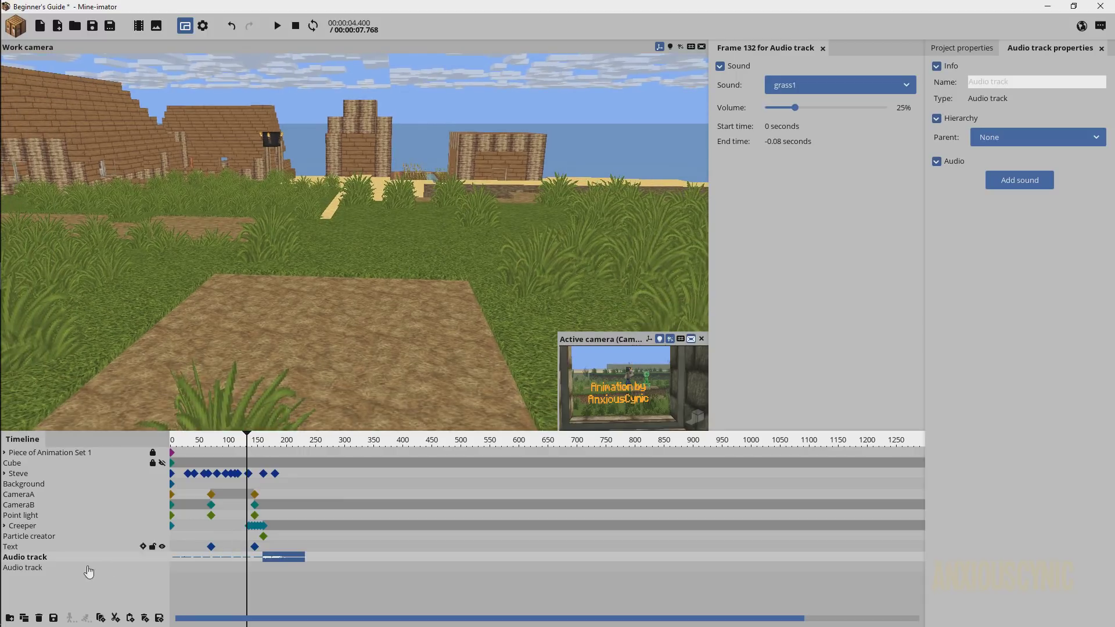
{"action": "left_click", "coordinate": [88, 568]}
{"action": "left_click", "coordinate": [986, 78]}
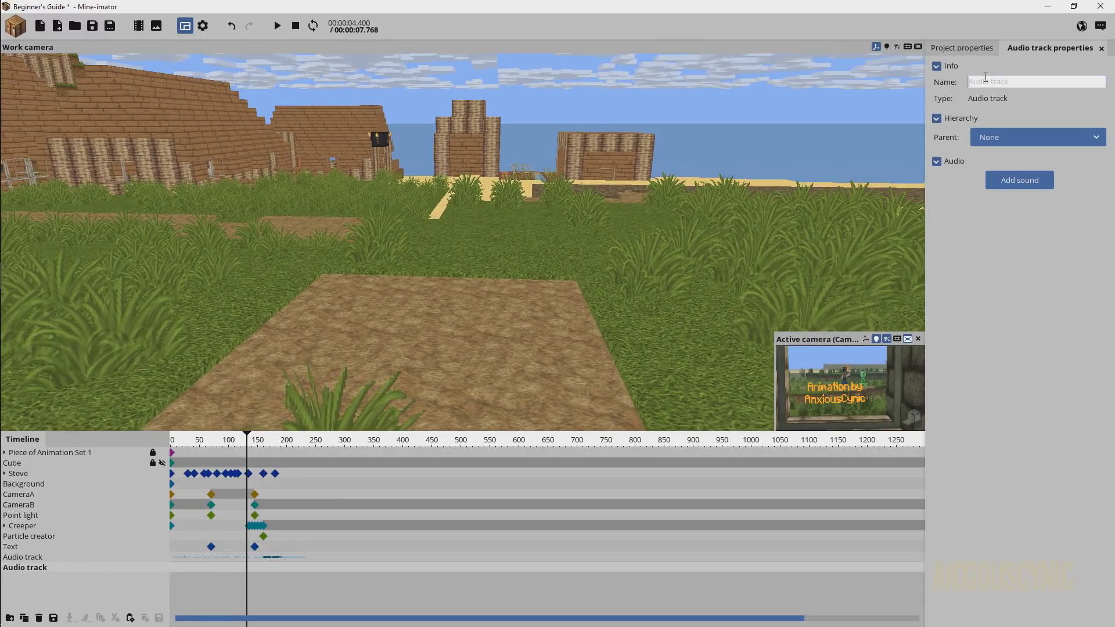
{"action": "type", "text": "SteveVocals"}
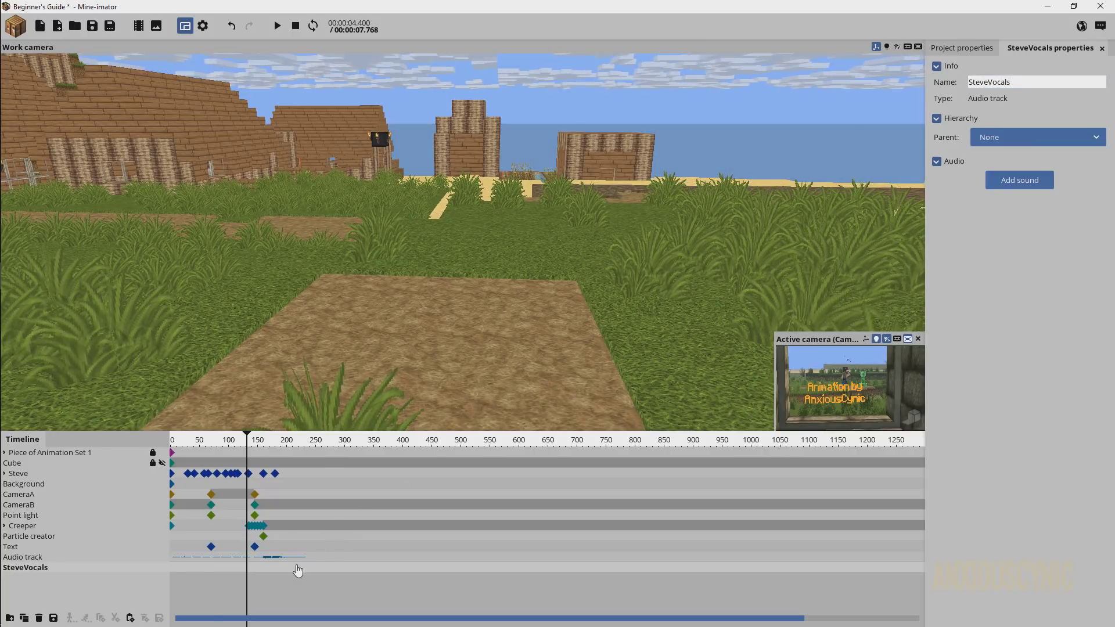
{"action": "scroll", "coordinate": [222, 567], "scroll_direction": "up", "scroll_amount": 3, "text": "ctrl"}
Step: Load the LulCreeperWut voice into SteveVocals and drag its clip to frame 0
{"action": "left_click", "coordinate": [1008, 184]}
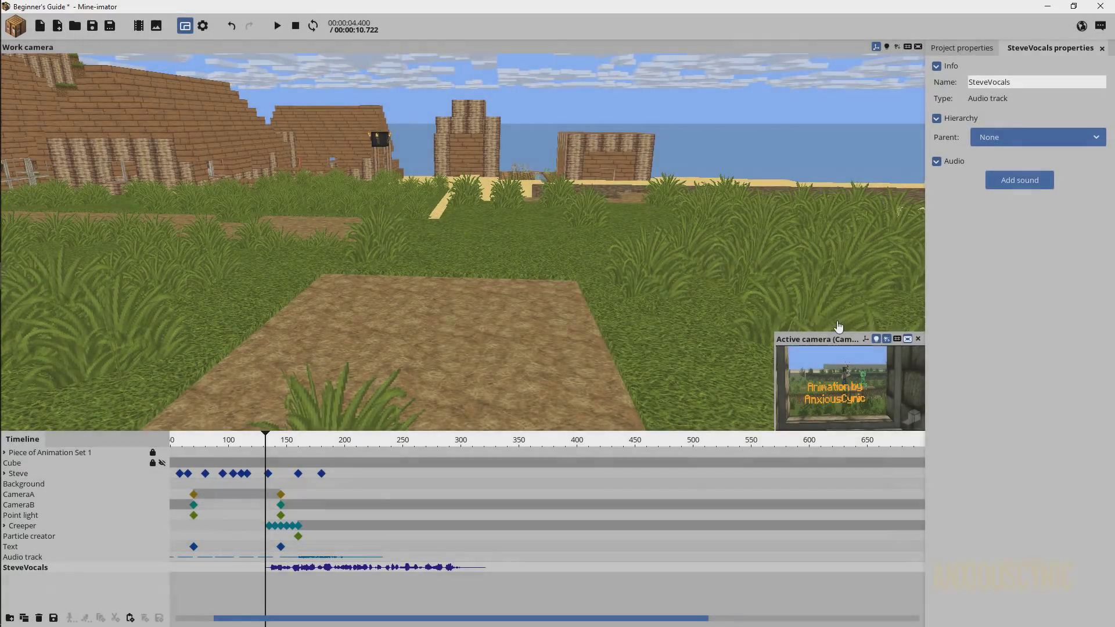
{"action": "left_click", "coordinate": [305, 568]}
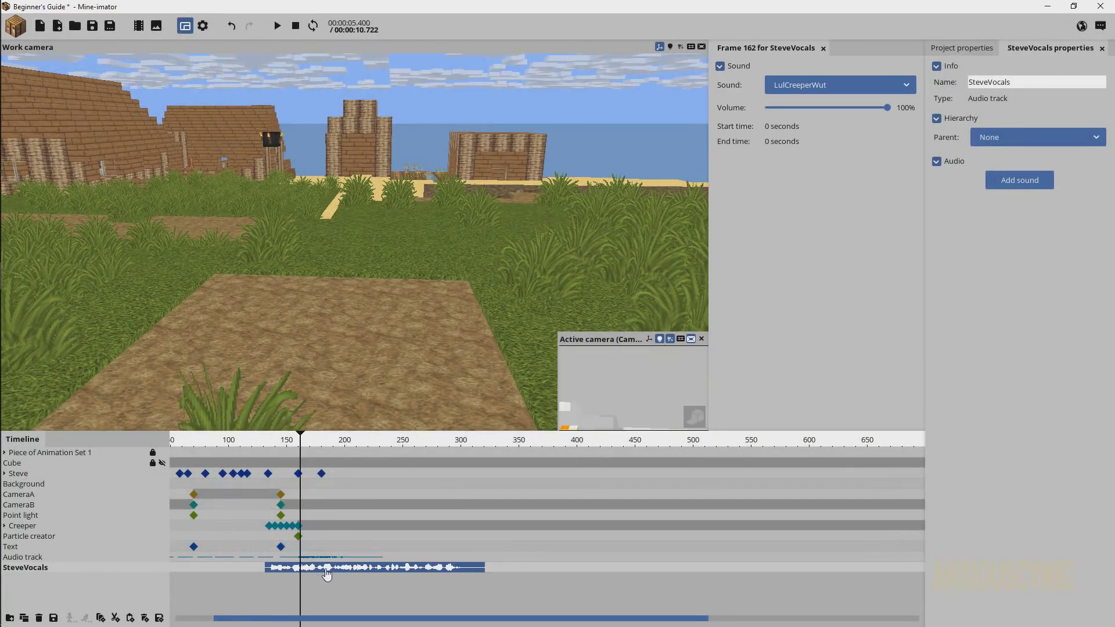
{"action": "left_click_drag", "start_coordinate": [305, 569], "coordinate": [194, 575]}
{"action": "left_click", "coordinate": [190, 443]}
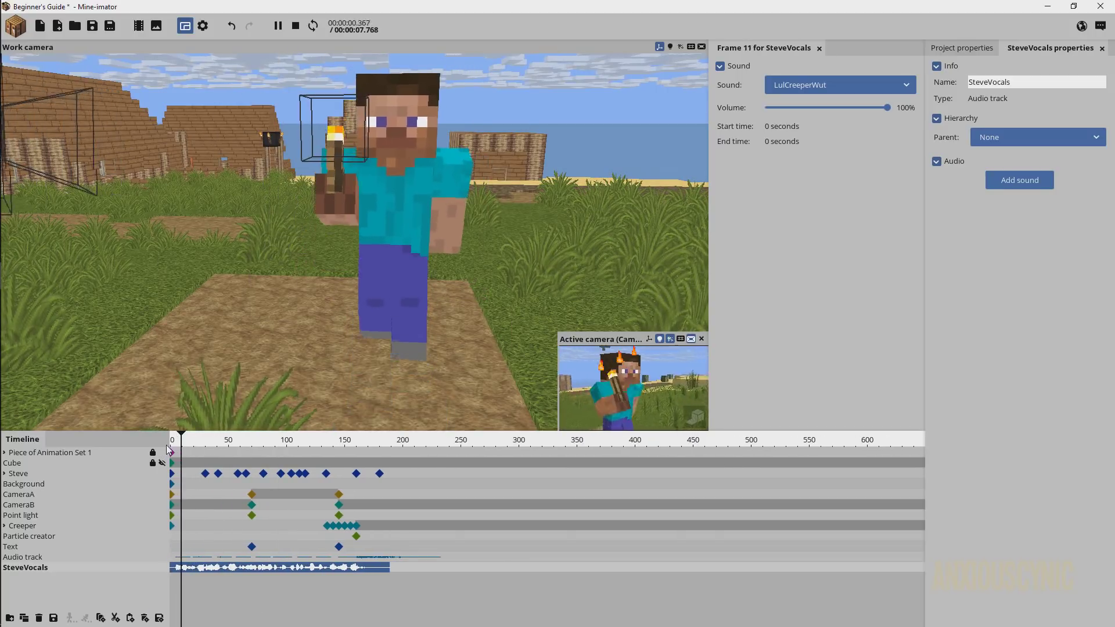
{"action": "key", "text": "space"}
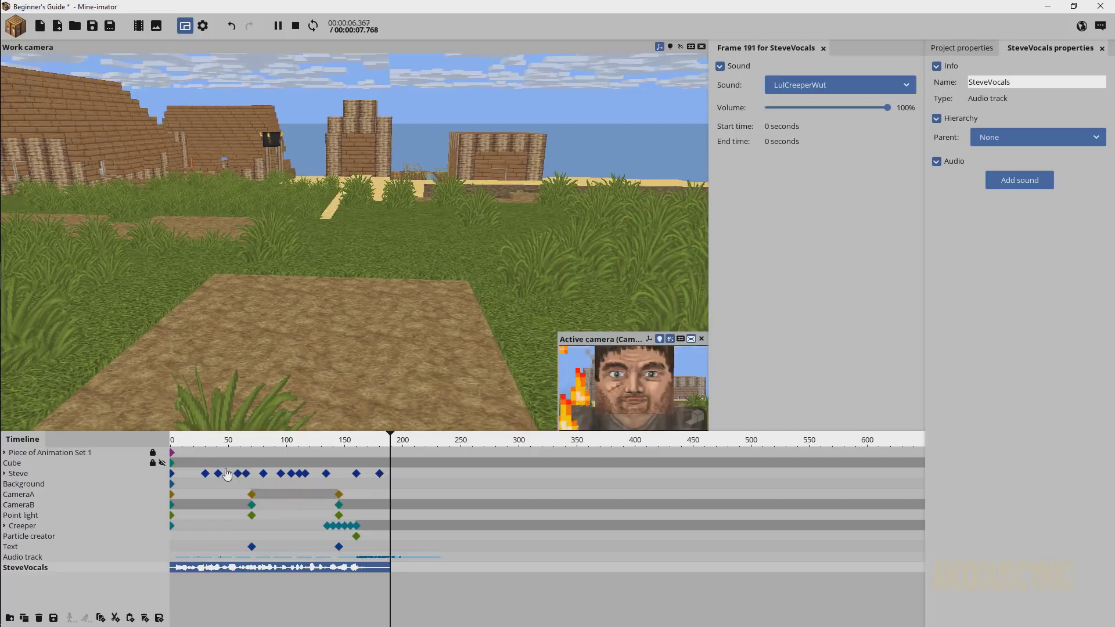
{"action": "key", "text": "shift+space"}
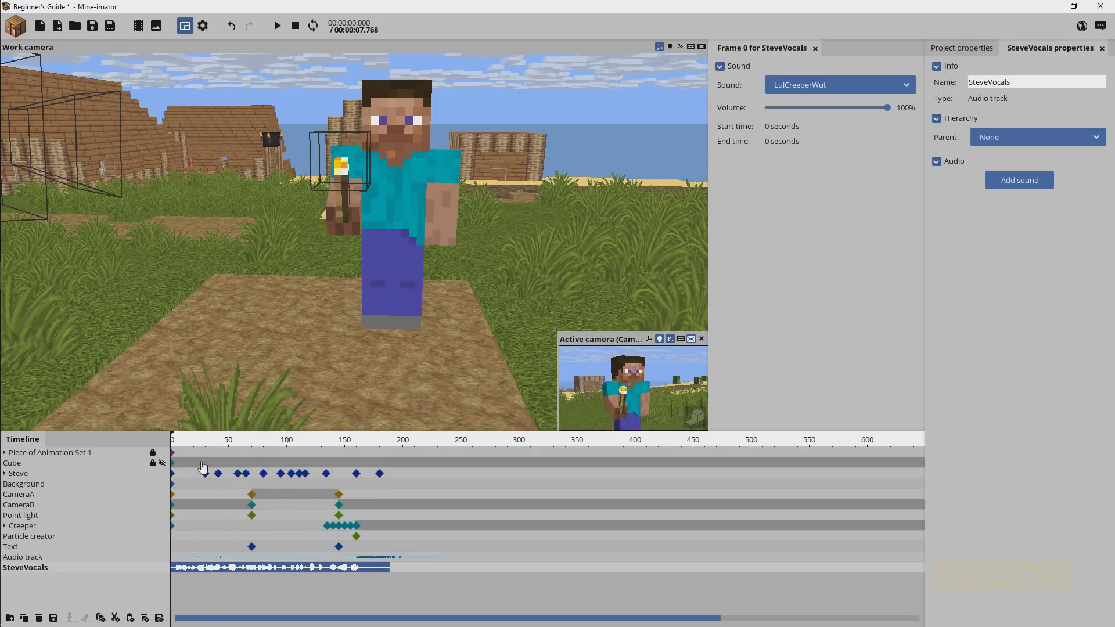
{"action": "left_click", "coordinate": [232, 570]}
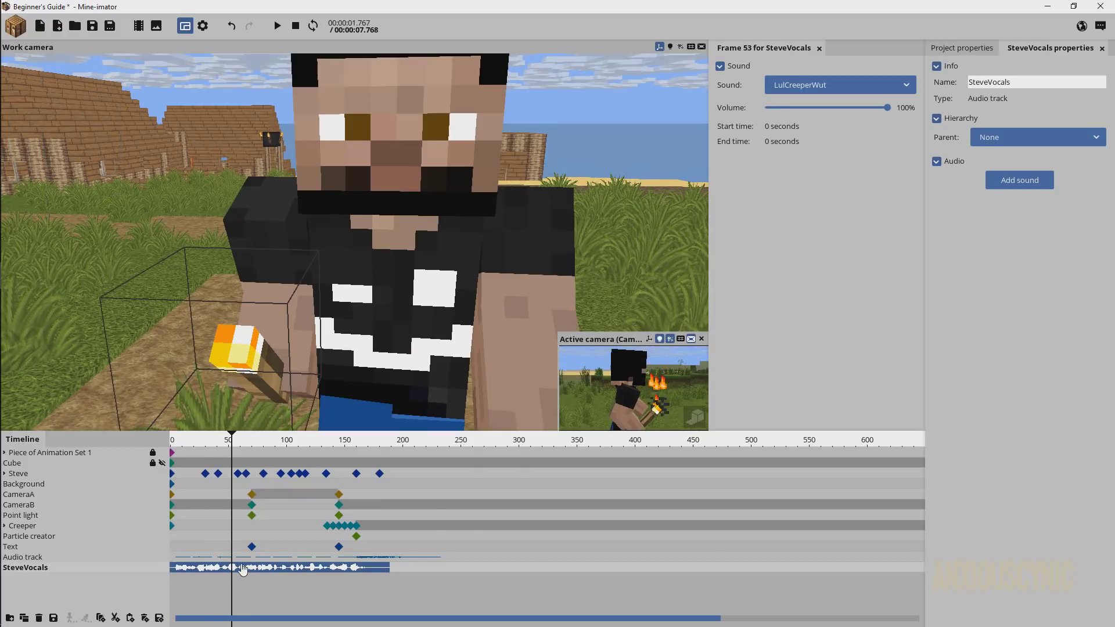
{"action": "scroll", "coordinate": [251, 575], "scroll_direction": "up", "scroll_amount": 2, "text": "ctrl"}
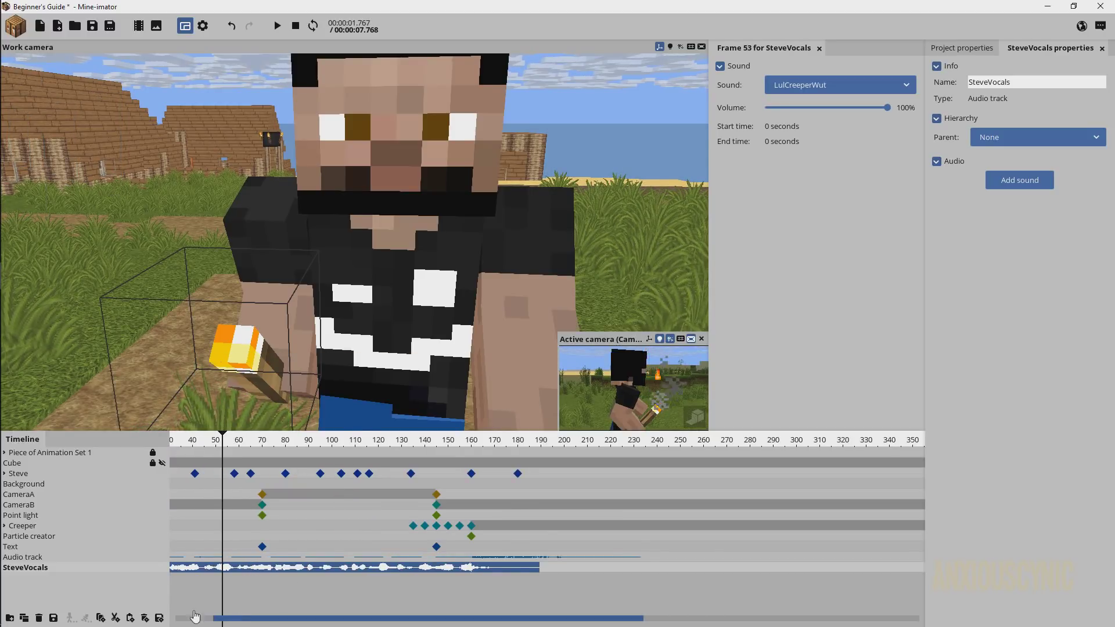
{"action": "left_click_drag", "start_coordinate": [281, 619], "coordinate": [241, 619]}
{"action": "left_click", "coordinate": [181, 440]}
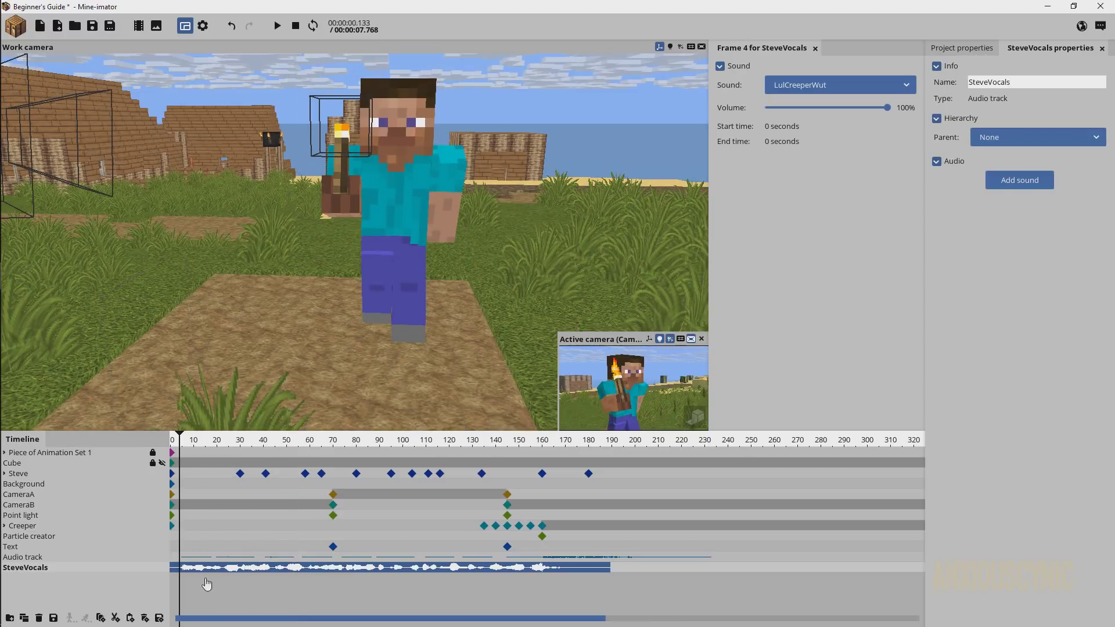
Step: Set SteveVocals' Parent to Steve and check it nests under Steve in the timeline
{"action": "left_click", "coordinate": [30, 559]}
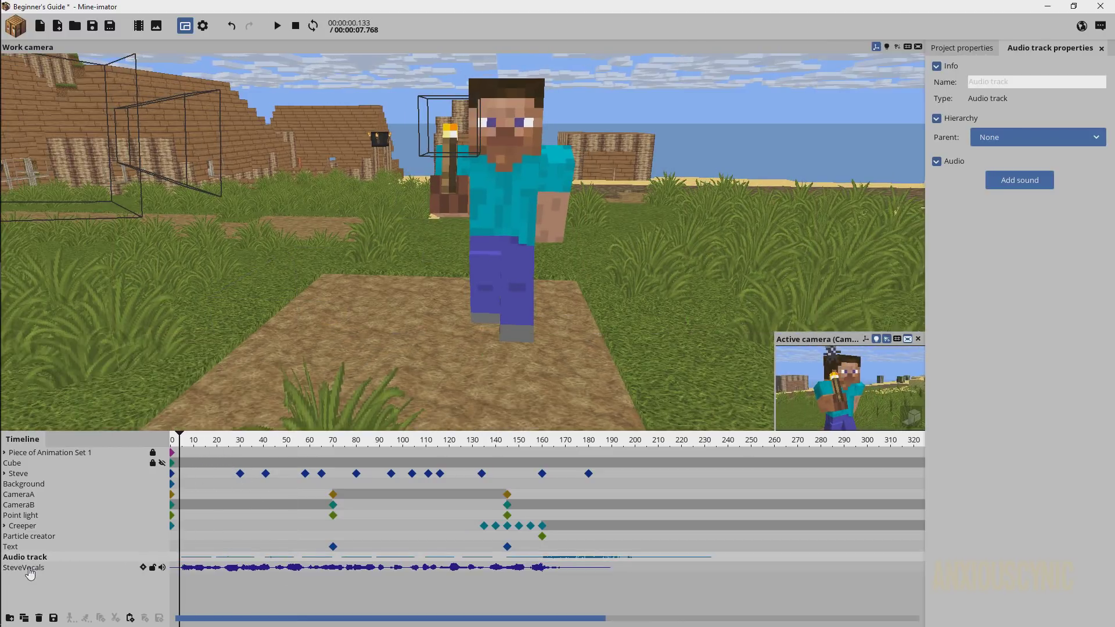
{"action": "left_click", "coordinate": [30, 570]}
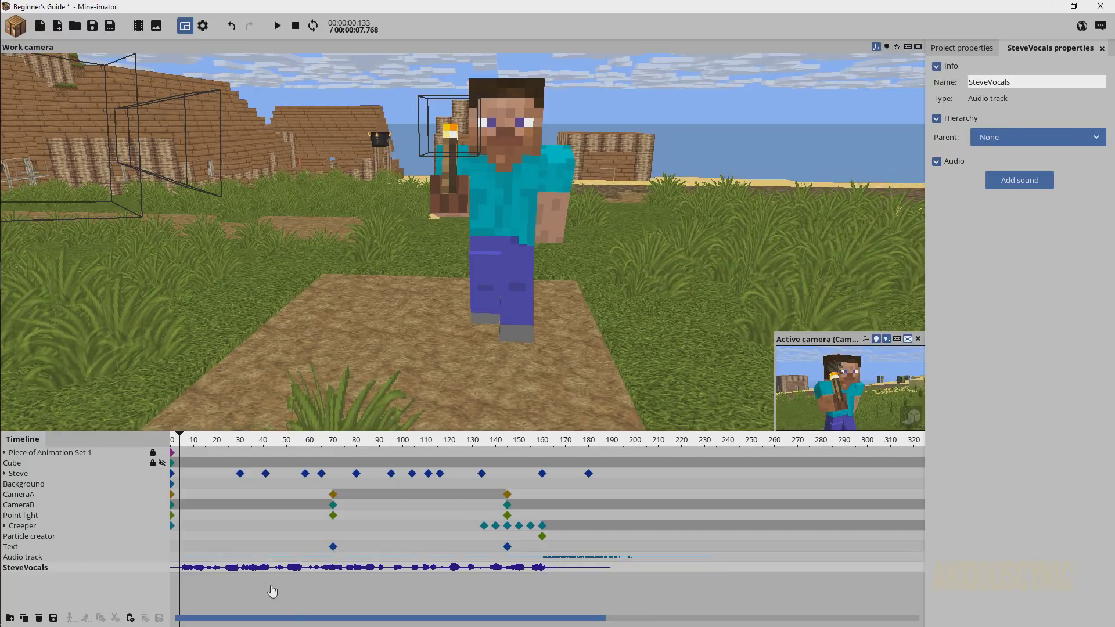
{"action": "left_click", "coordinate": [986, 142]}
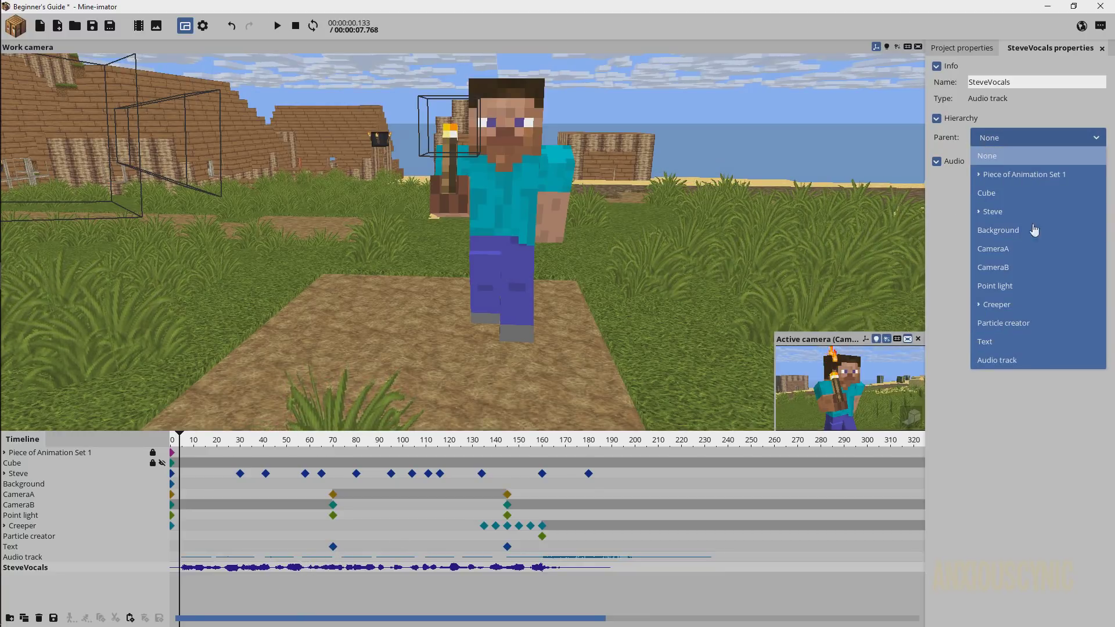
{"action": "left_click", "coordinate": [994, 212]}
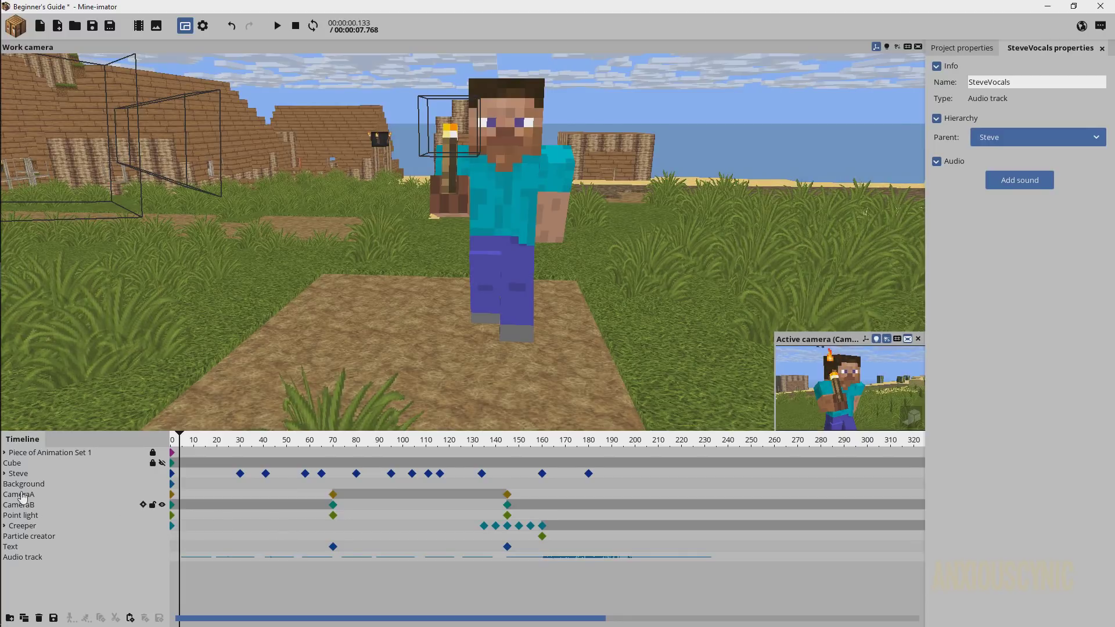
{"action": "left_click", "coordinate": [4, 473]}
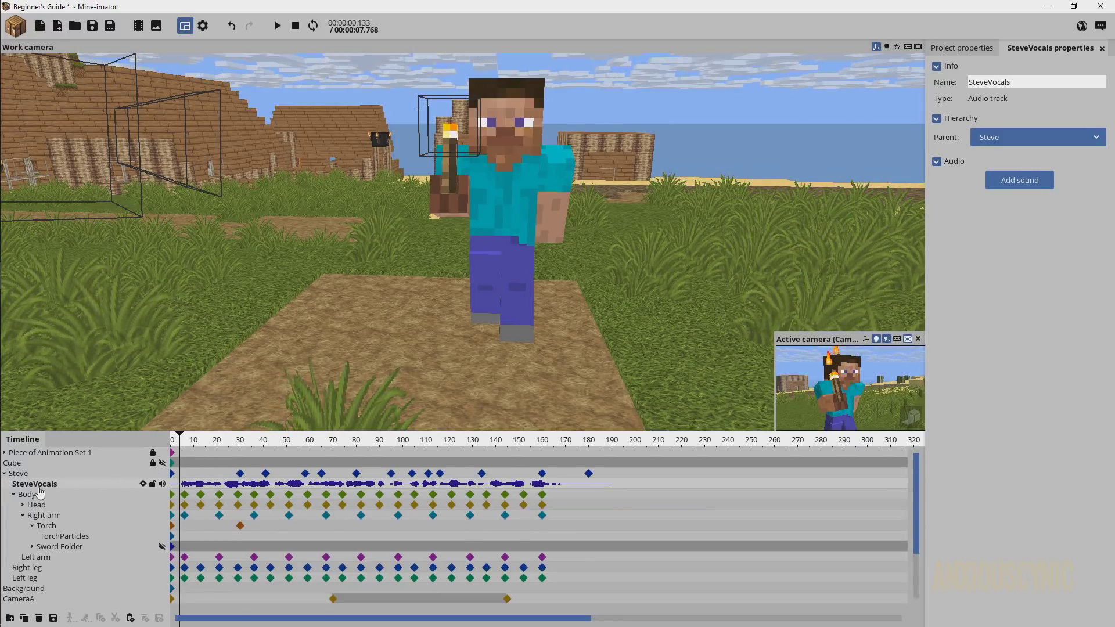
{"action": "left_click", "coordinate": [5, 474]}
{"action": "left_click_drag", "start_coordinate": [208, 446], "coordinate": [142, 444]}
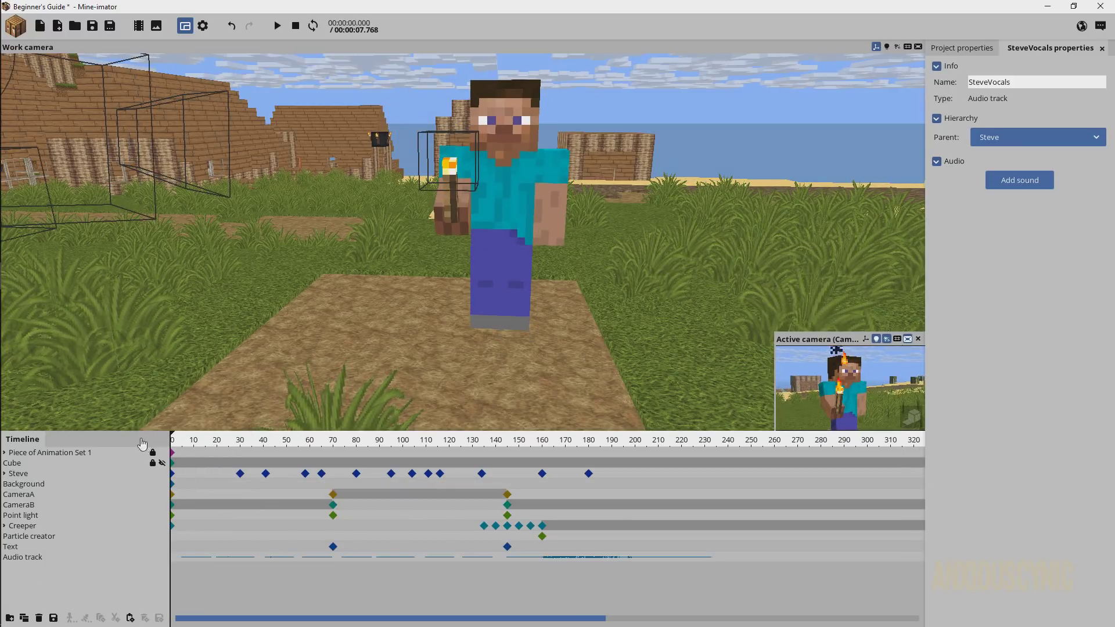
{"action": "right_click_drag", "start_coordinate": [477, 289], "coordinate": [484, 297]}
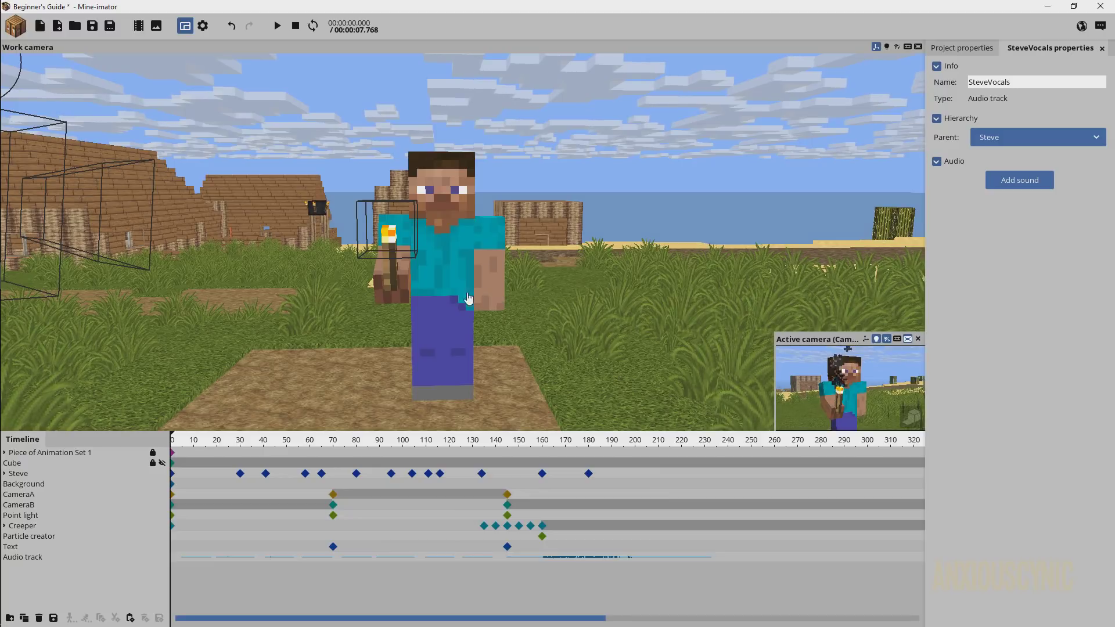
Step: Expand Steve, inspect the Head part at frame 18, then select the SteveVocals row
{"action": "left_click", "coordinate": [4, 474]}
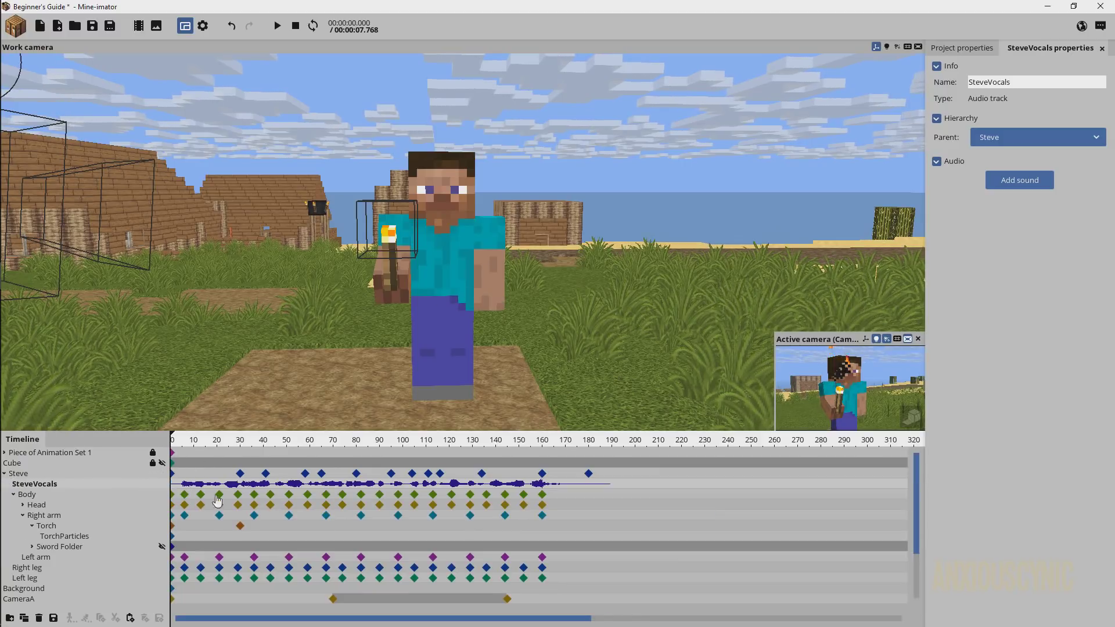
{"action": "left_click", "coordinate": [198, 505]}
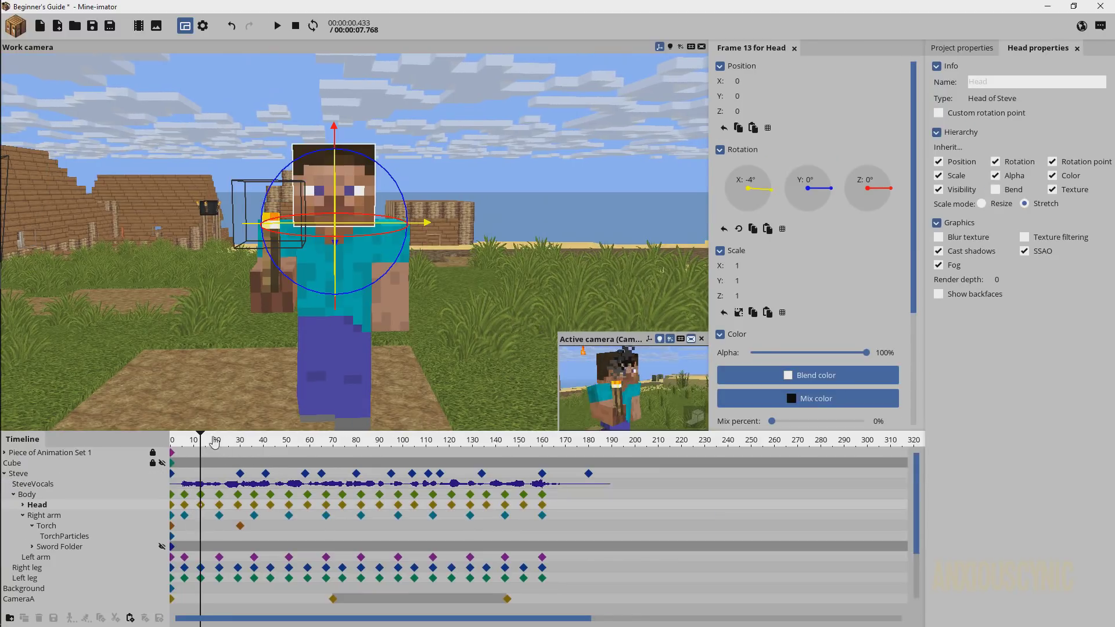
{"action": "left_click", "coordinate": [248, 444]}
{"action": "left_click_drag", "start_coordinate": [248, 444], "coordinate": [272, 453]}
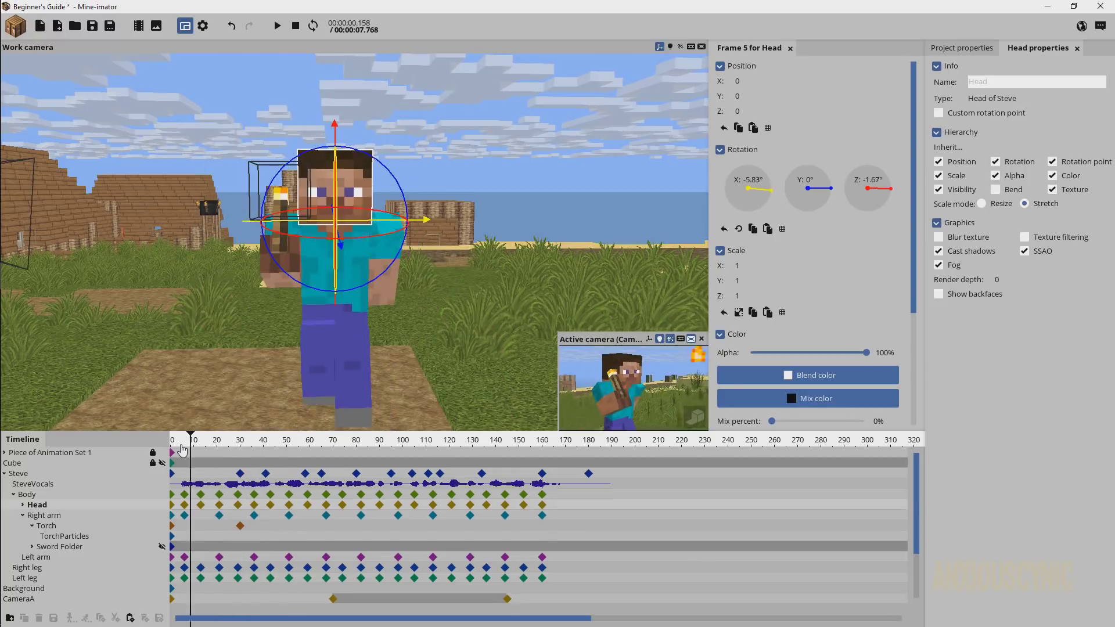
{"action": "left_click_drag", "start_coordinate": [182, 445], "coordinate": [213, 445]}
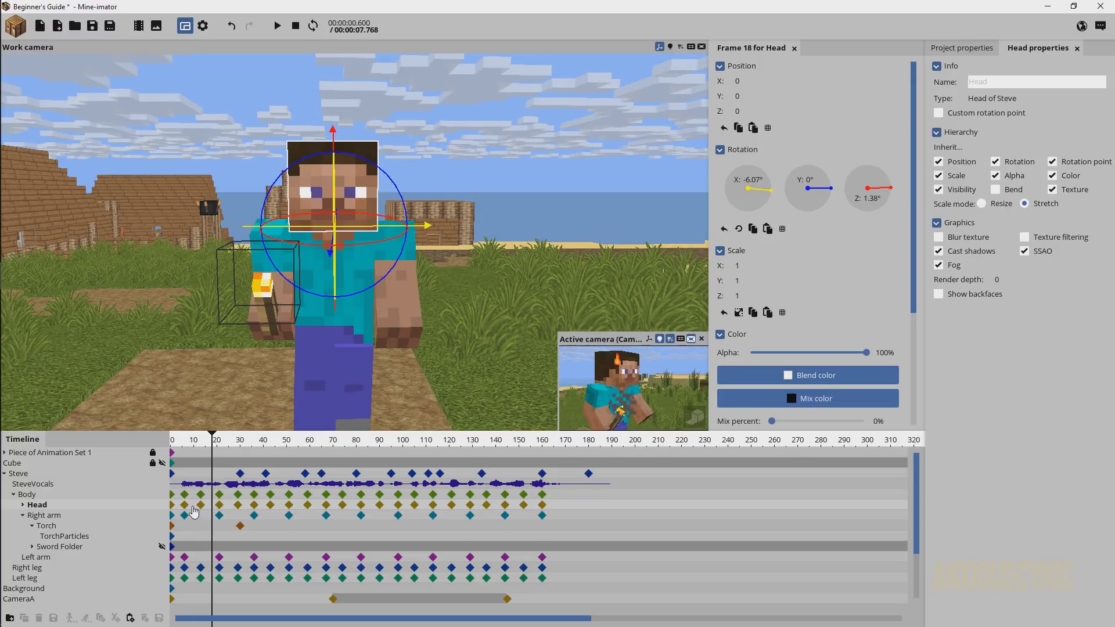
{"action": "left_click", "coordinate": [239, 484]}
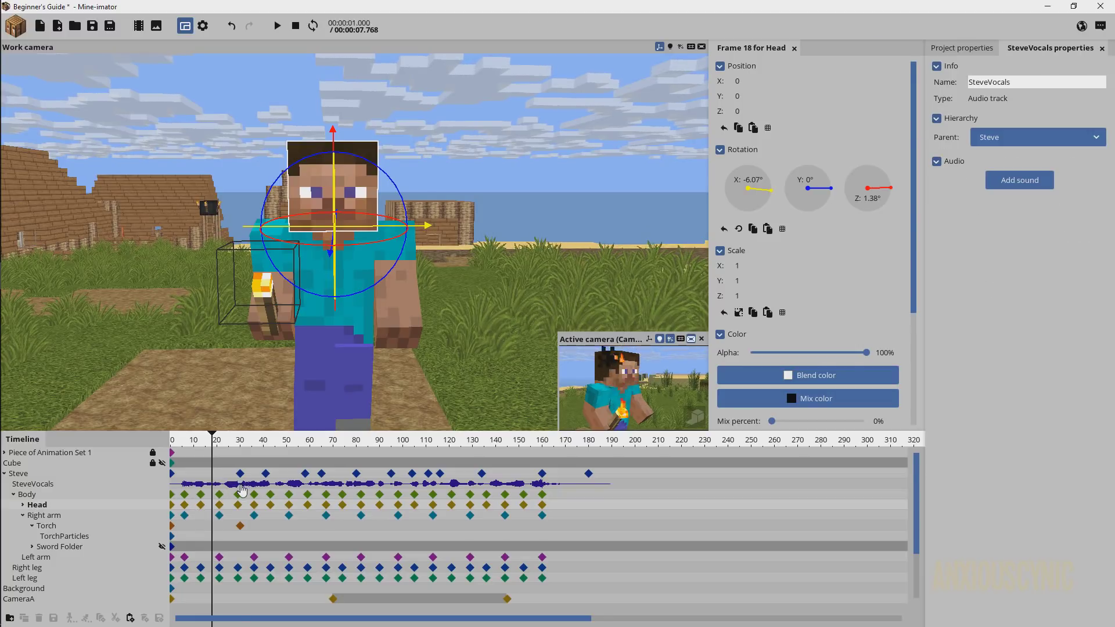
Step: Open the LulCreeperWut clip's Frame panel, compare it with the walk, and adjust its Volume slider
{"action": "left_click", "coordinate": [282, 486]}
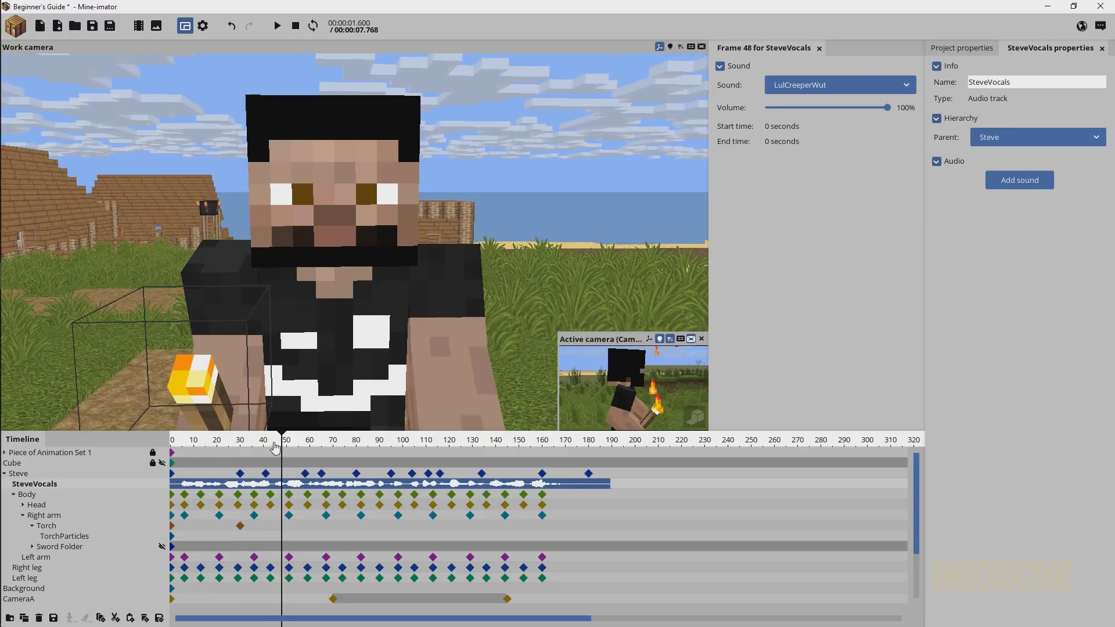
{"action": "left_click_drag", "start_coordinate": [275, 453], "coordinate": [354, 451]}
{"action": "scroll", "coordinate": [323, 493], "scroll_direction": "up", "scroll_amount": 2, "text": "ctrl"}
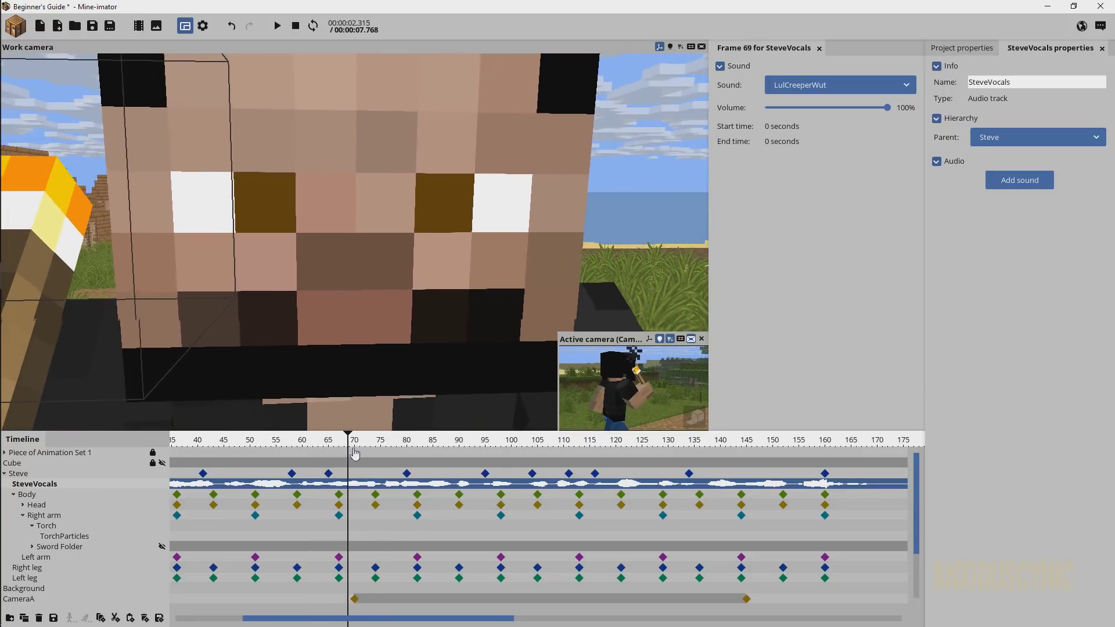
{"action": "left_click_drag", "start_coordinate": [830, 109], "coordinate": [802, 116]}
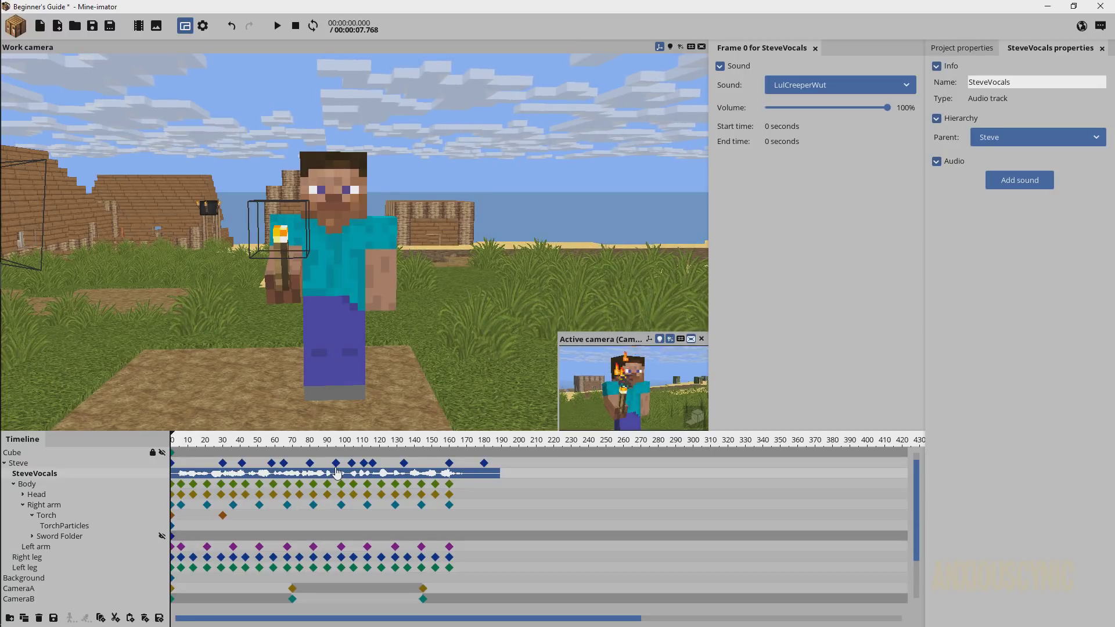
{"action": "left_click_drag", "start_coordinate": [214, 443], "coordinate": [170, 440]}
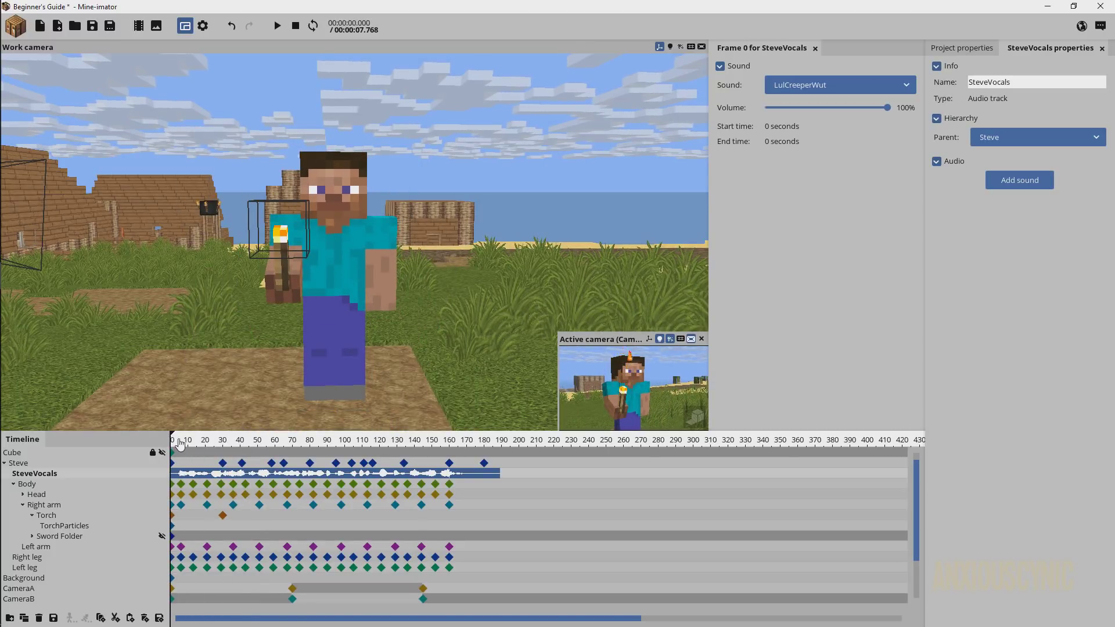
{"action": "left_click_drag", "start_coordinate": [200, 442], "coordinate": [171, 440]}
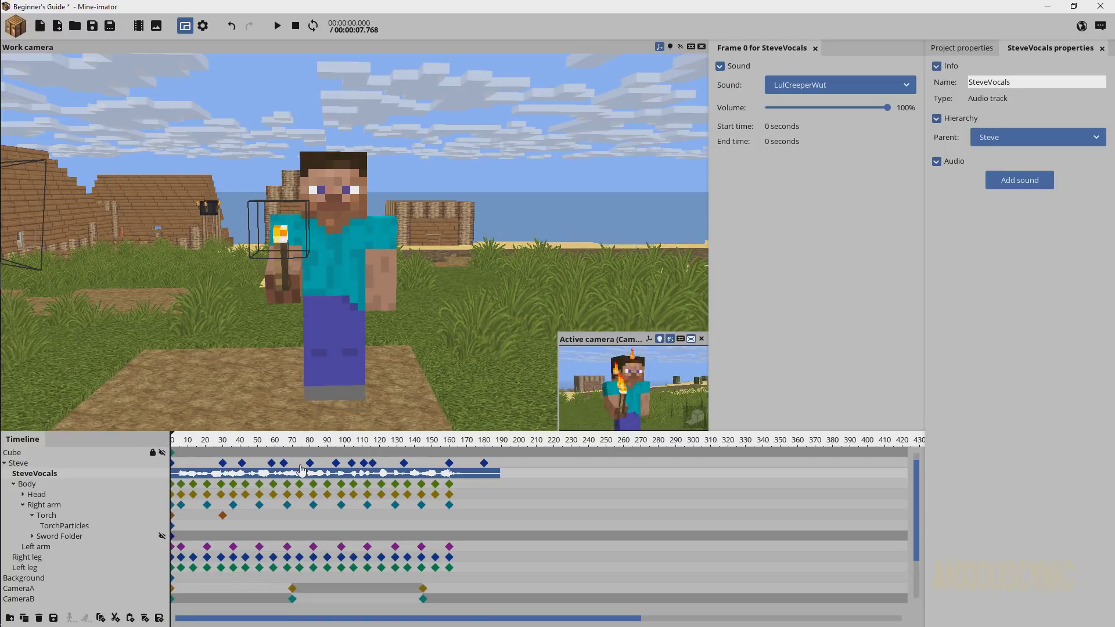